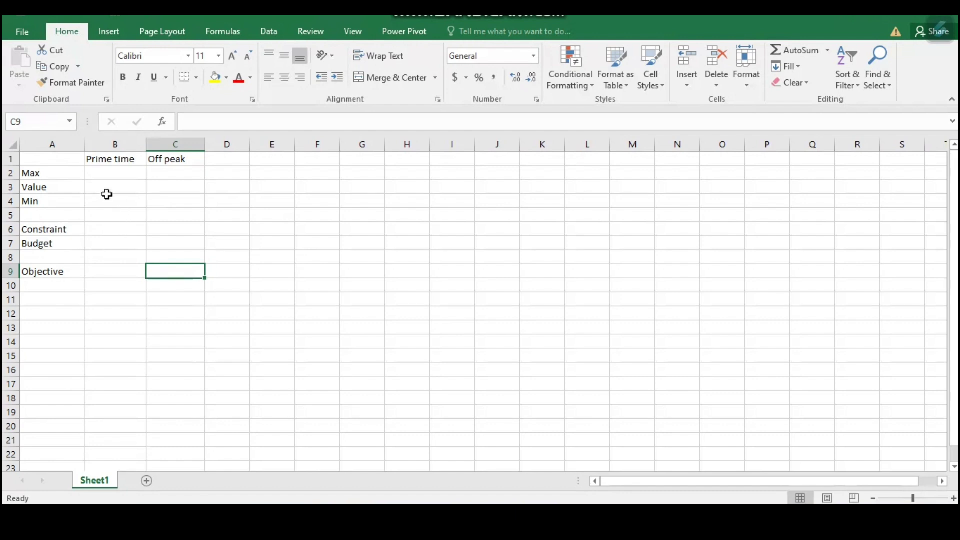
Enter 2 as the Prime time minimum in cell B4
{"action": "left_click", "coordinate": [111, 161]}
{"action": "left_click", "coordinate": [167, 159]}
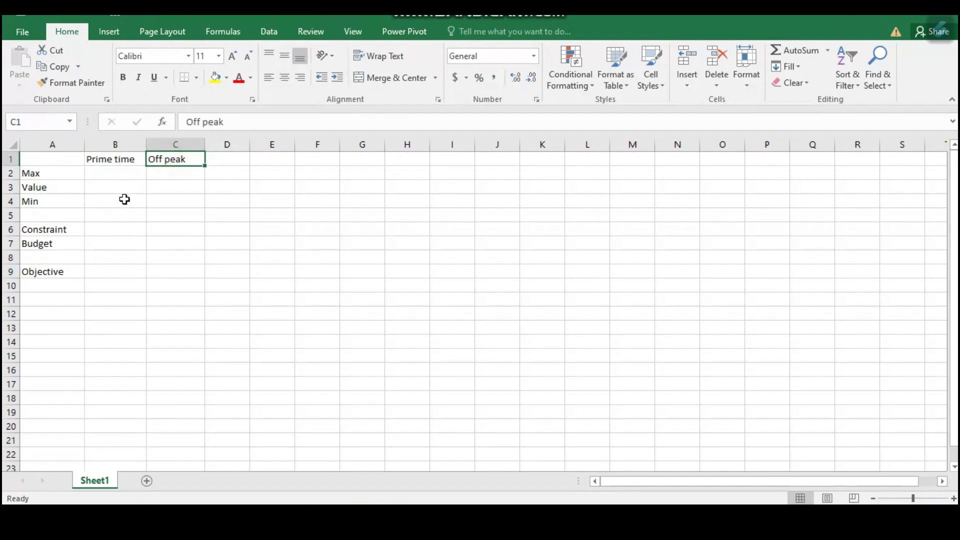
{"action": "left_click", "coordinate": [124, 200]}
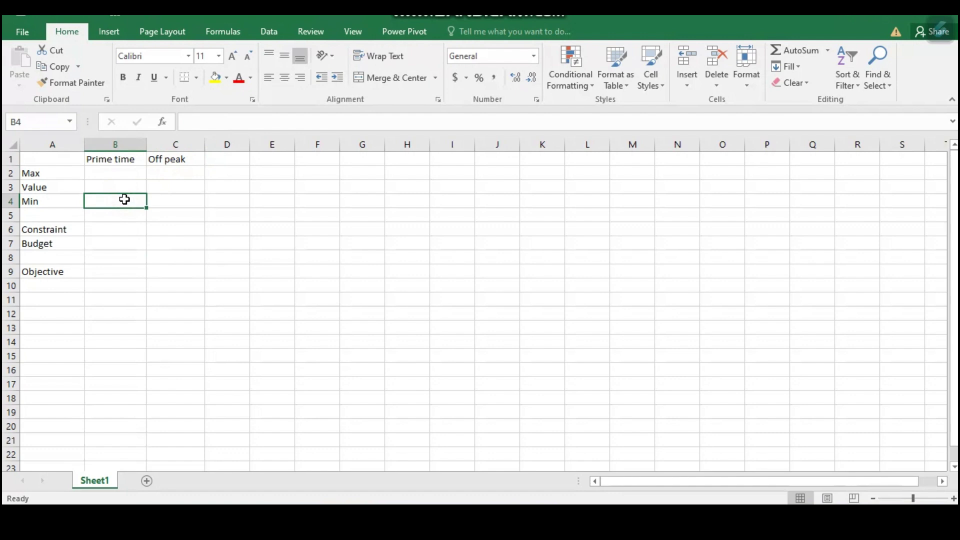
{"action": "type", "text": "2"}
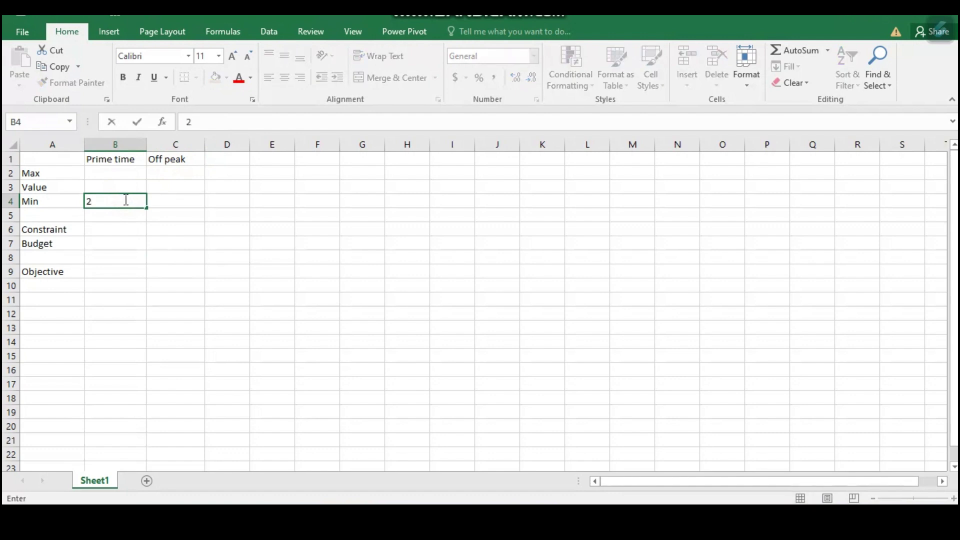
{"action": "key", "text": "Tab"}
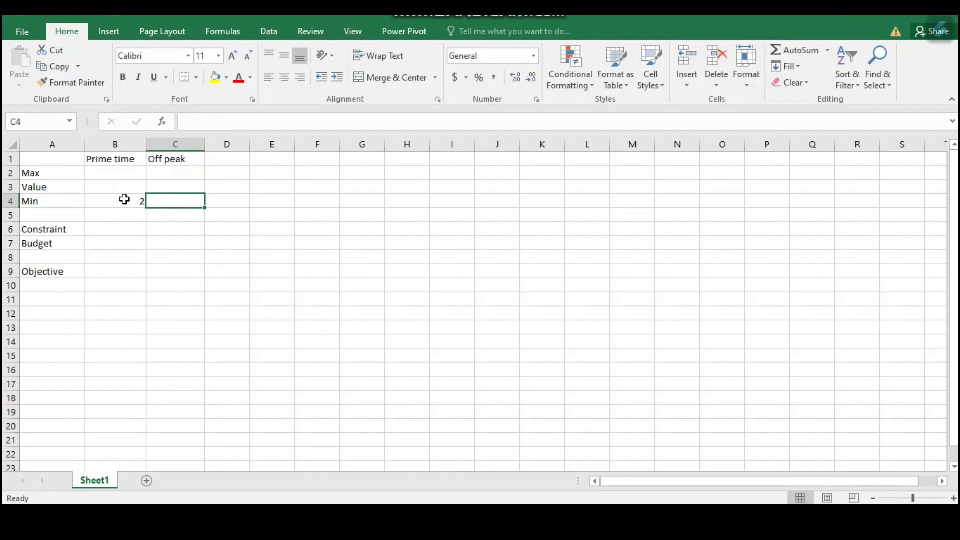
Apply outline and inside borders to the model table in range A1:E9
{"action": "left_click_drag", "start_coordinate": [53, 157], "coordinate": [255, 278]}
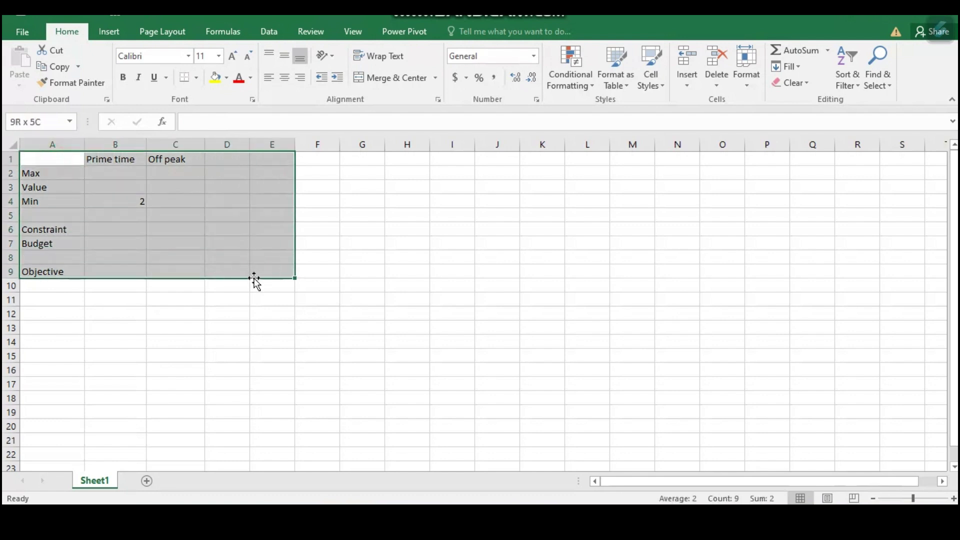
{"action": "left_click", "coordinate": [747, 78]}
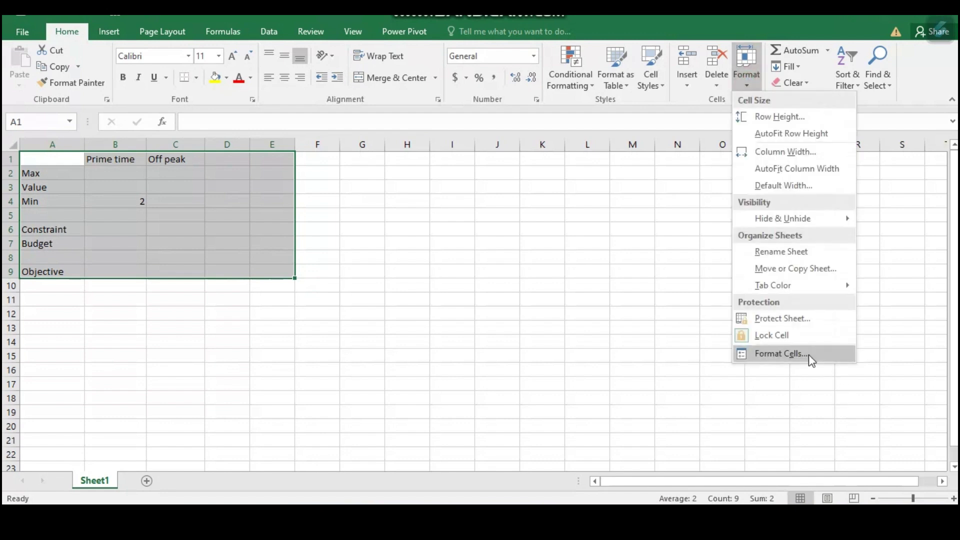
{"action": "left_click", "coordinate": [799, 352]}
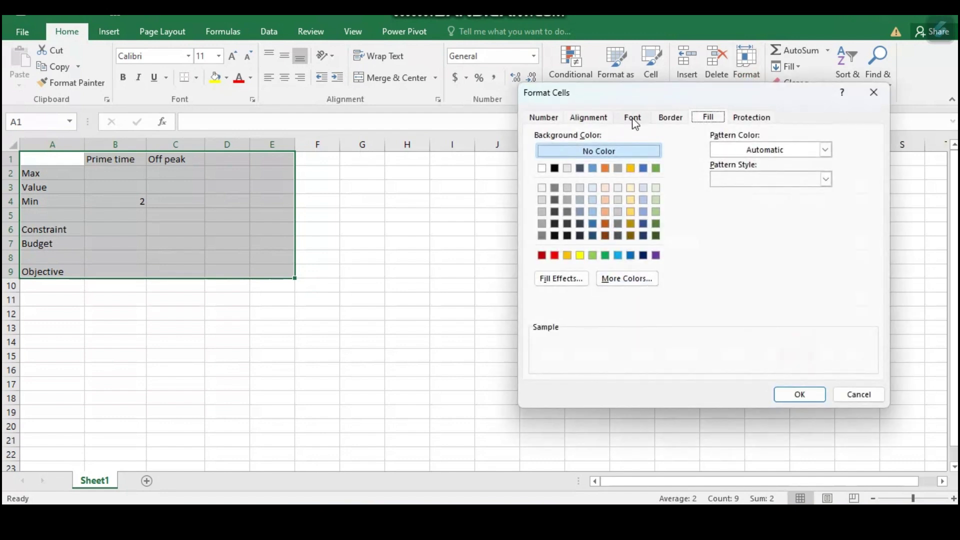
{"action": "left_click", "coordinate": [670, 118]}
{"action": "left_click", "coordinate": [715, 156]}
{"action": "left_click", "coordinate": [751, 157]}
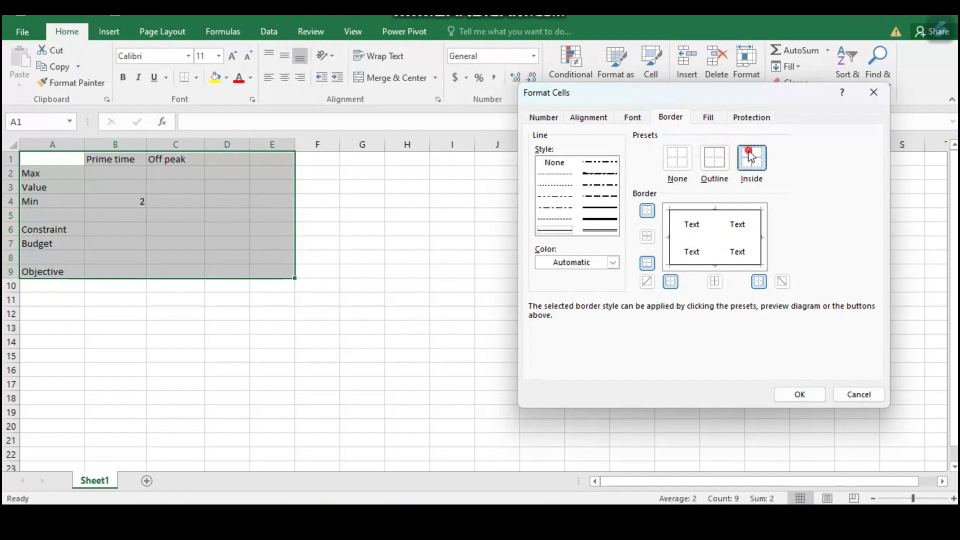
{"action": "left_click", "coordinate": [798, 393]}
{"action": "left_click", "coordinate": [433, 377]}
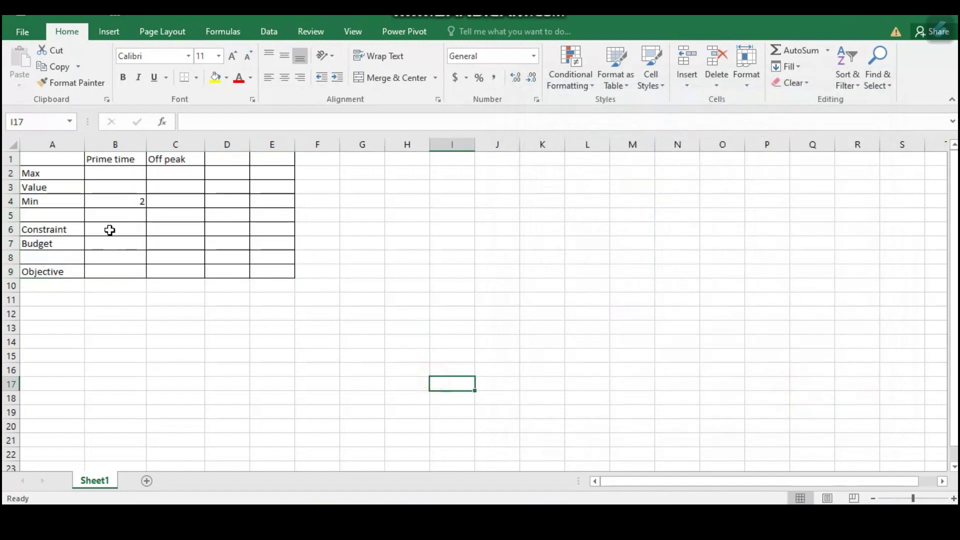
Enter the Off peak limits, with a maximum of 6 in C2 and a minimum of 0 in C4
{"action": "left_click", "coordinate": [125, 202]}
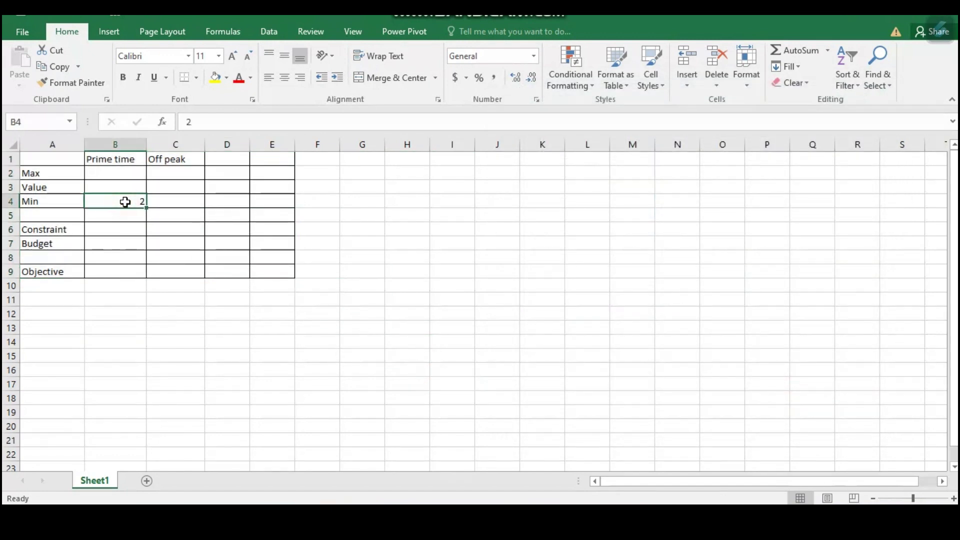
{"action": "left_click", "coordinate": [172, 203]}
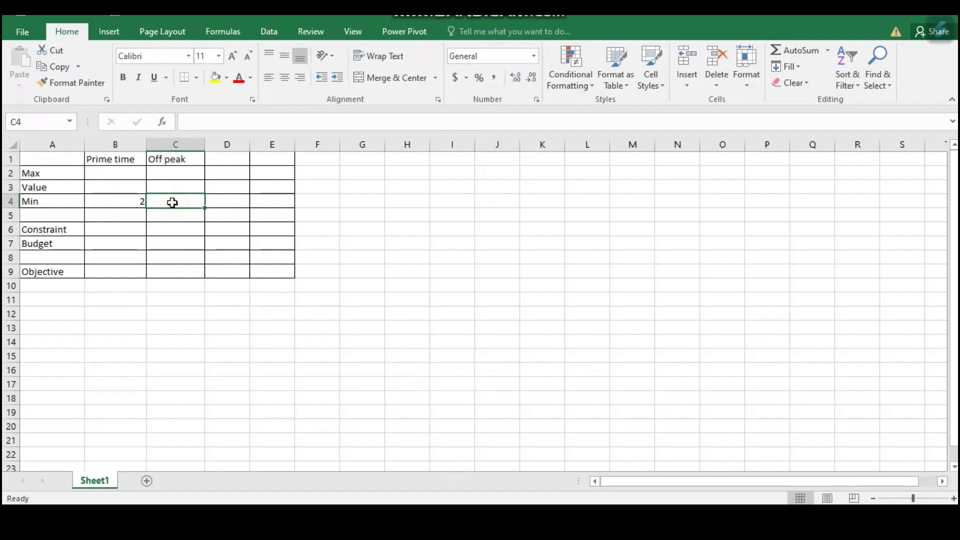
{"action": "left_click", "coordinate": [174, 171]}
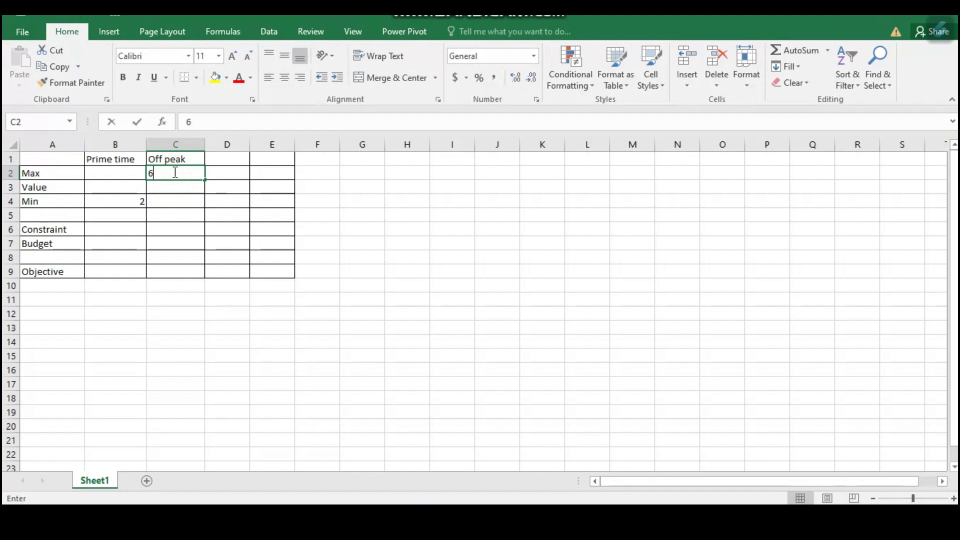
{"action": "type", "text": "6"}
{"action": "left_click", "coordinate": [177, 205]}
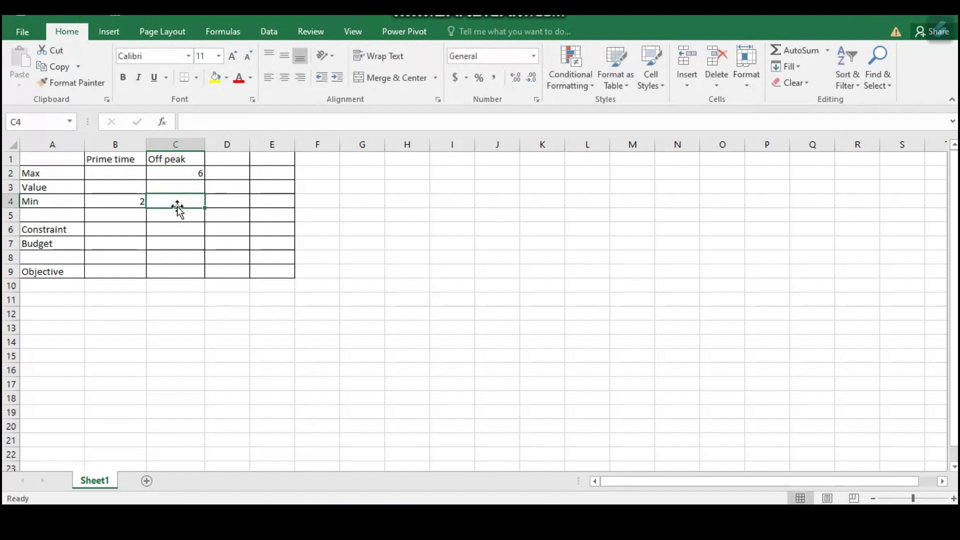
{"action": "type", "text": "0"}
Enter 1E20 as the Prime time maximum in cell B2 and check its full stored value
{"action": "left_click", "coordinate": [140, 203]}
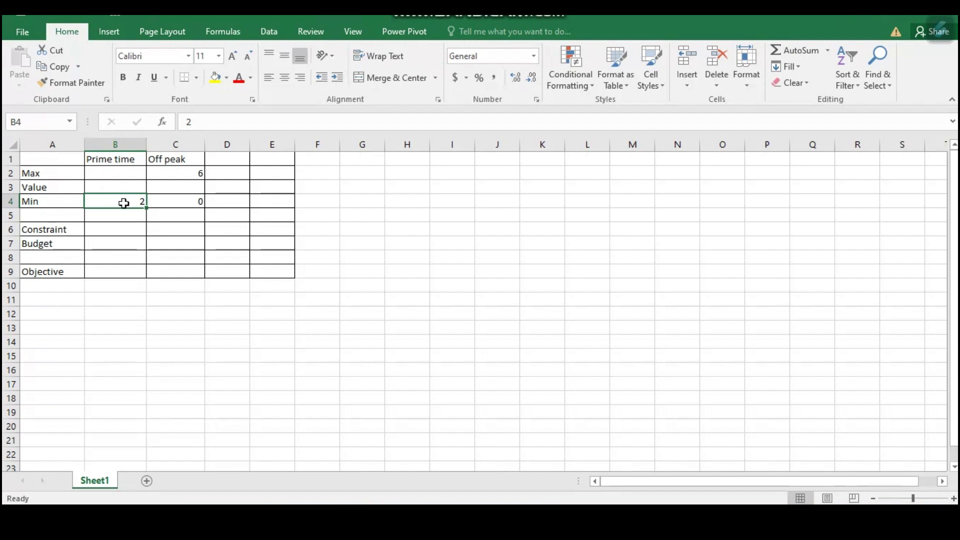
{"action": "left_click", "coordinate": [112, 174]}
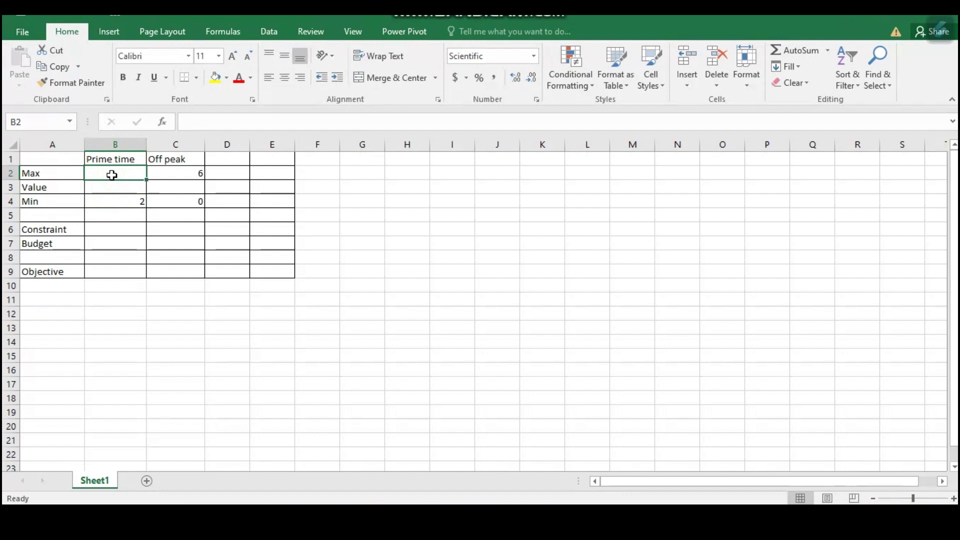
{"action": "type", "text": "1E20"}
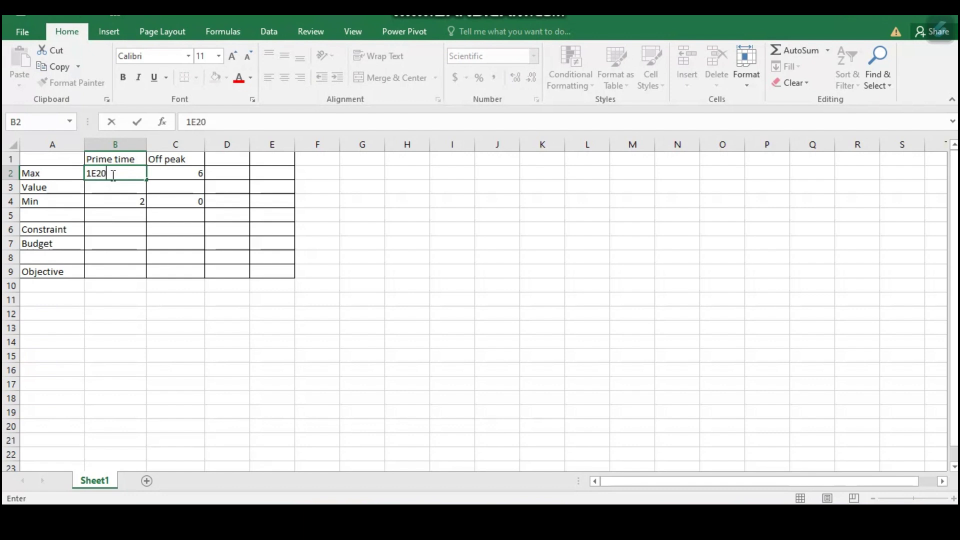
{"action": "key", "text": "Return"}
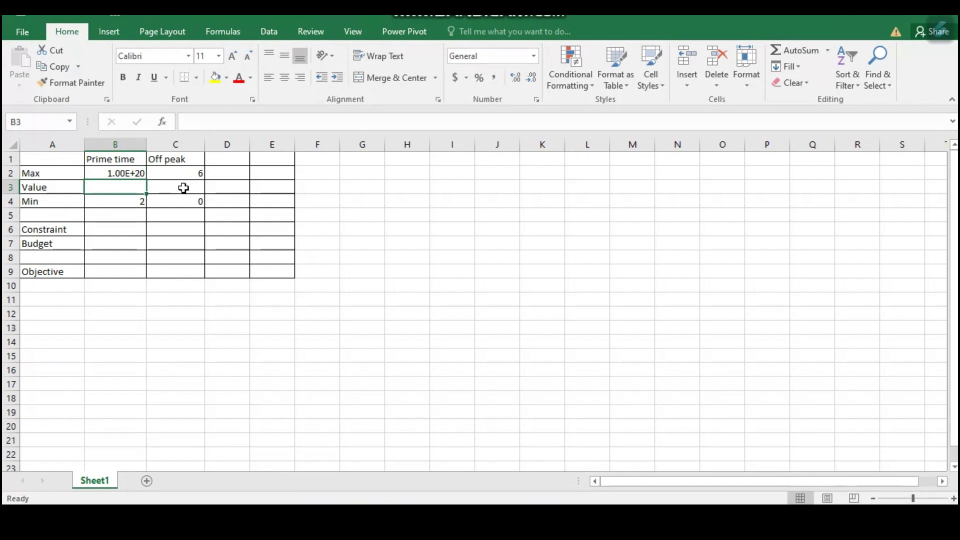
{"action": "left_click", "coordinate": [132, 171]}
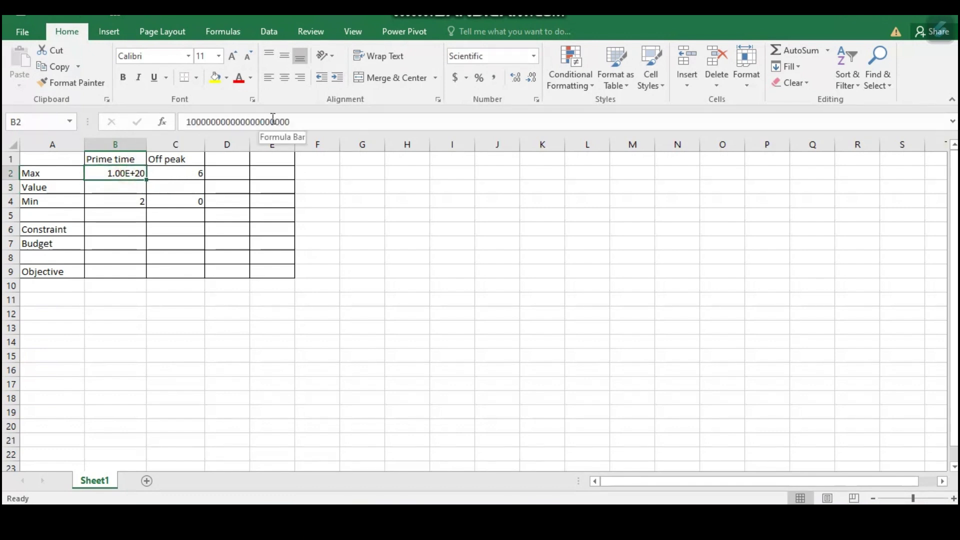
{"action": "left_click", "coordinate": [112, 191]}
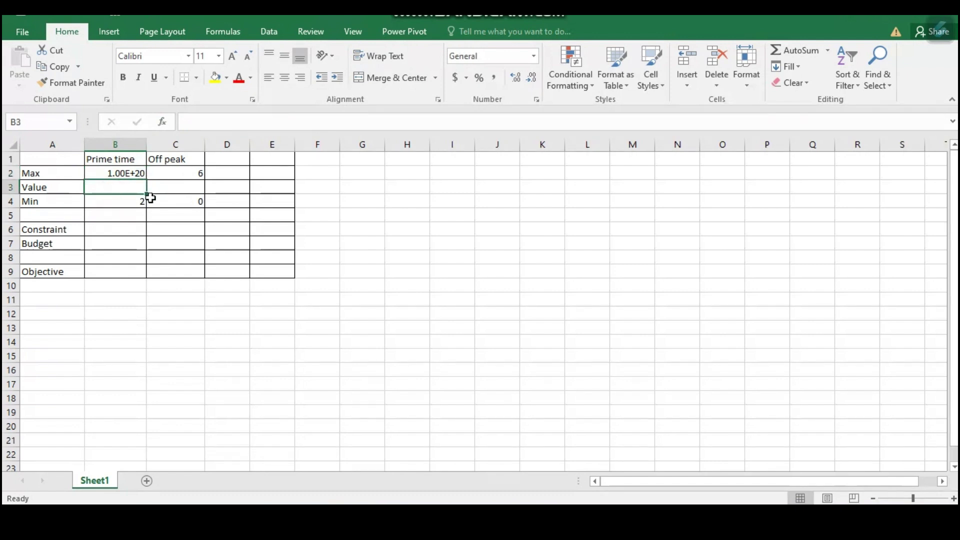
Fill in the Budget row coefficients with 390 for Prime time in B7 and 240 for Off peak in C7
{"action": "left_click", "coordinate": [69, 244]}
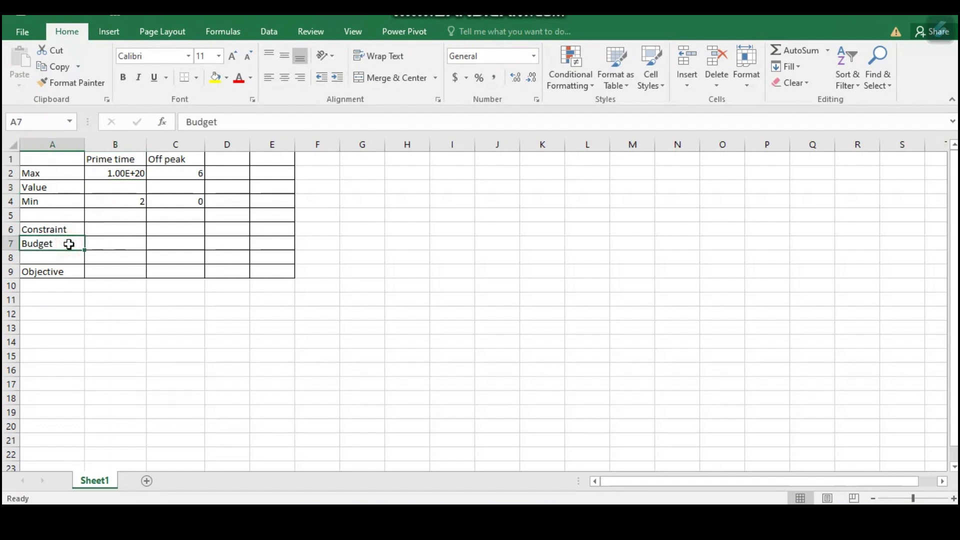
{"action": "left_click", "coordinate": [116, 254]}
{"action": "left_click", "coordinate": [118, 243]}
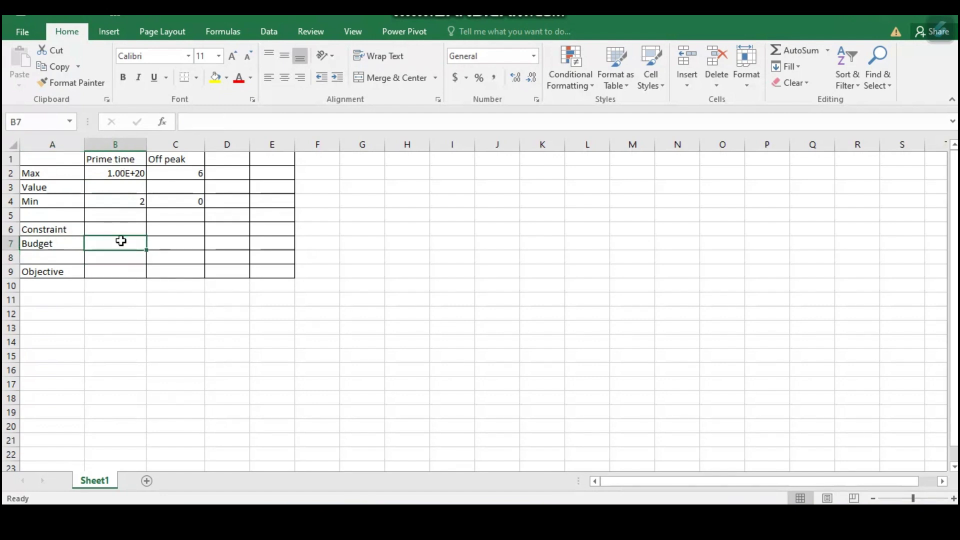
{"action": "type", "text": "3"}
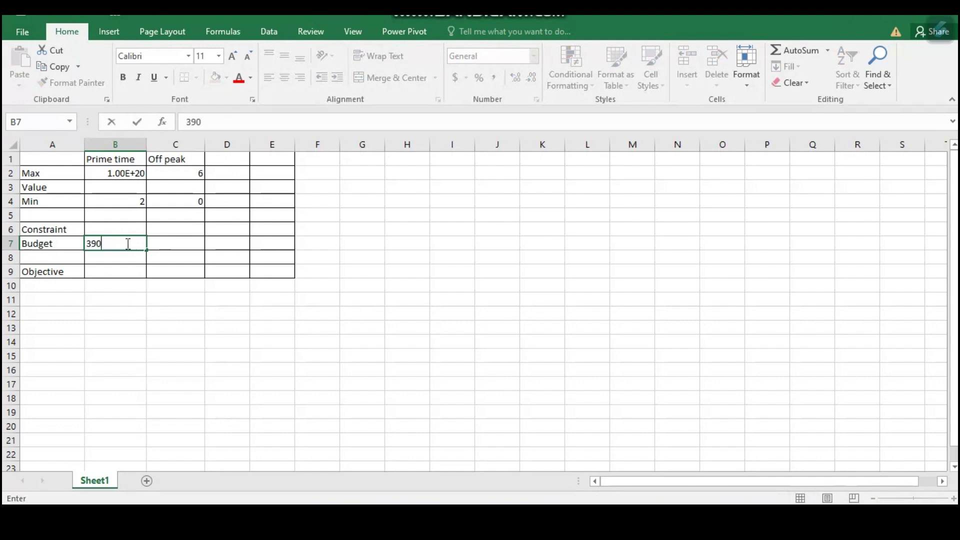
{"action": "type", "text": "90"}
{"action": "key", "text": "Tab"}
{"action": "type", "text": "240"}
{"action": "left_click", "coordinate": [262, 289]}
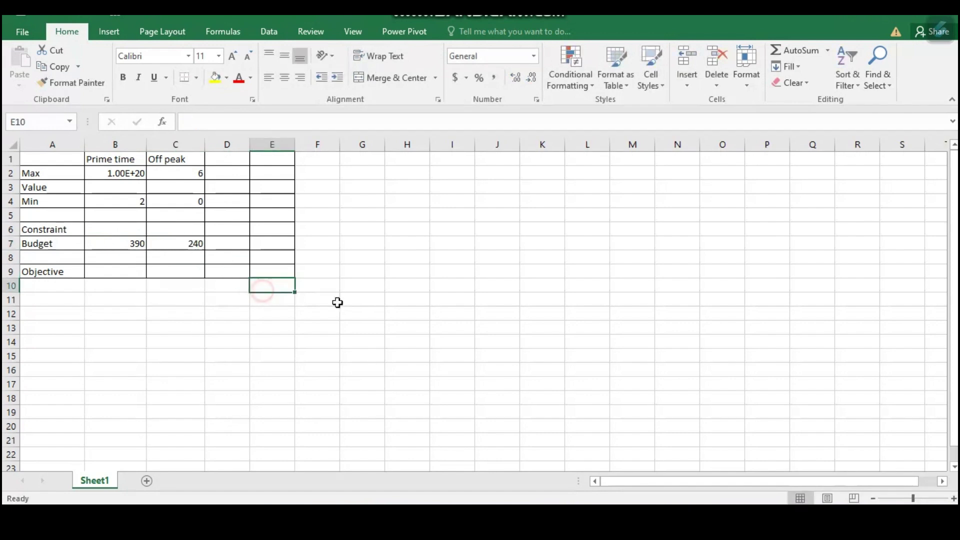
Consult the budget constraint in the Word document, and complete the Budget row in Excel with <= in D7 and 1890 in E7
{"action": "key", "text": "alt+Tab"}
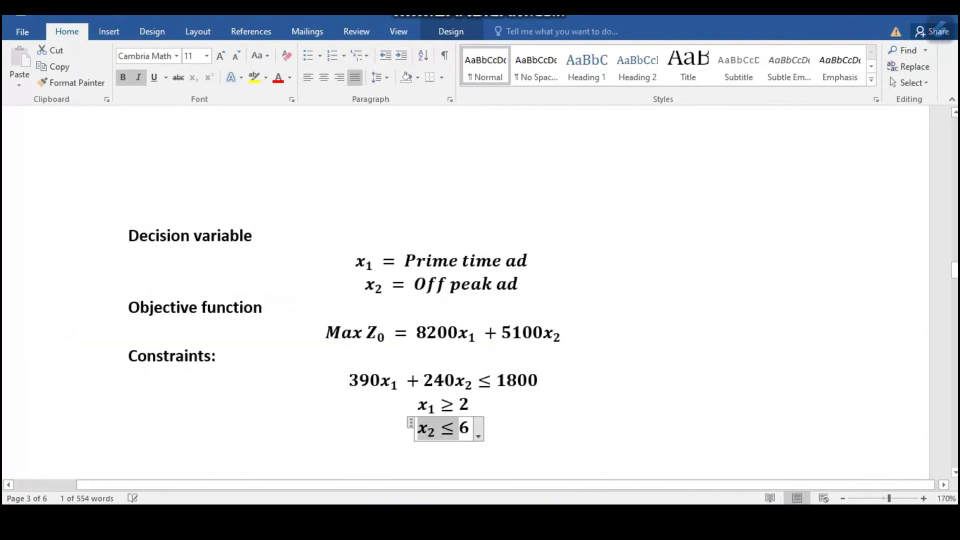
{"action": "key", "text": "alt+Tab"}
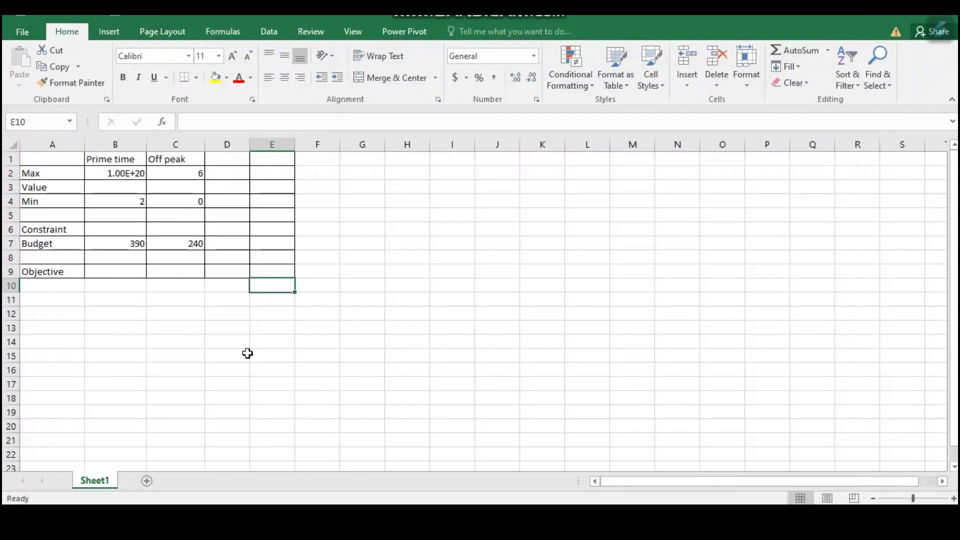
{"action": "left_click", "coordinate": [239, 242]}
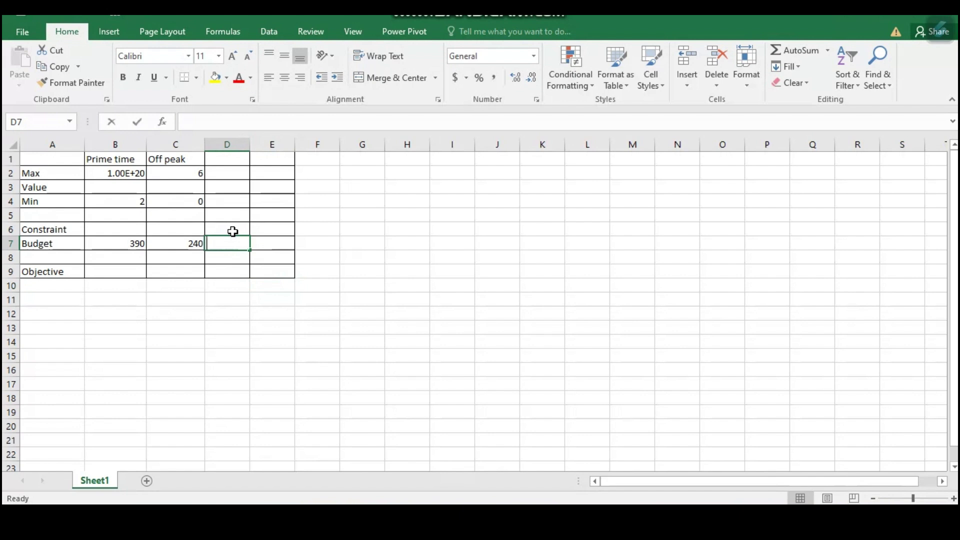
{"action": "type", "text": "<="}
{"action": "key", "text": "Tab"}
{"action": "type", "text": "1"}
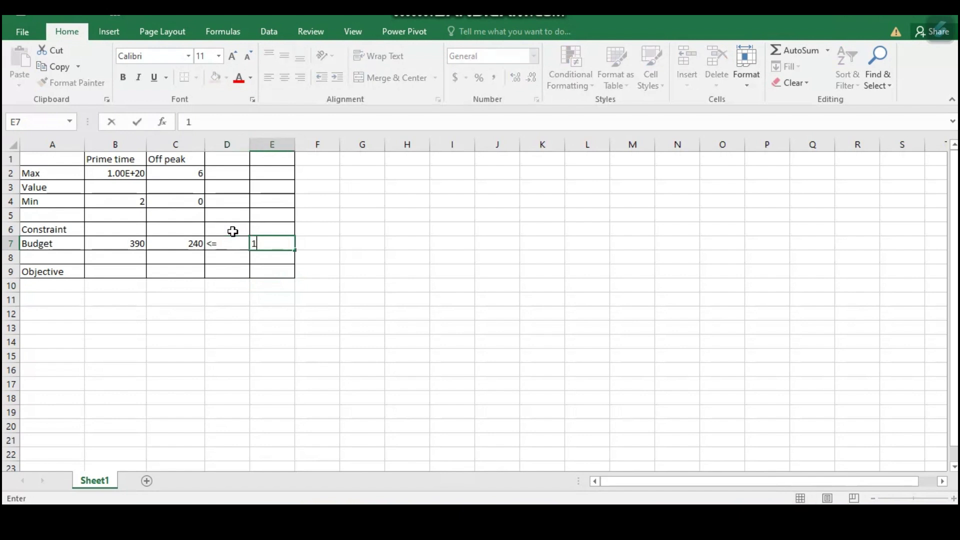
{"action": "type", "text": "890"}
{"action": "key", "text": "Return"}
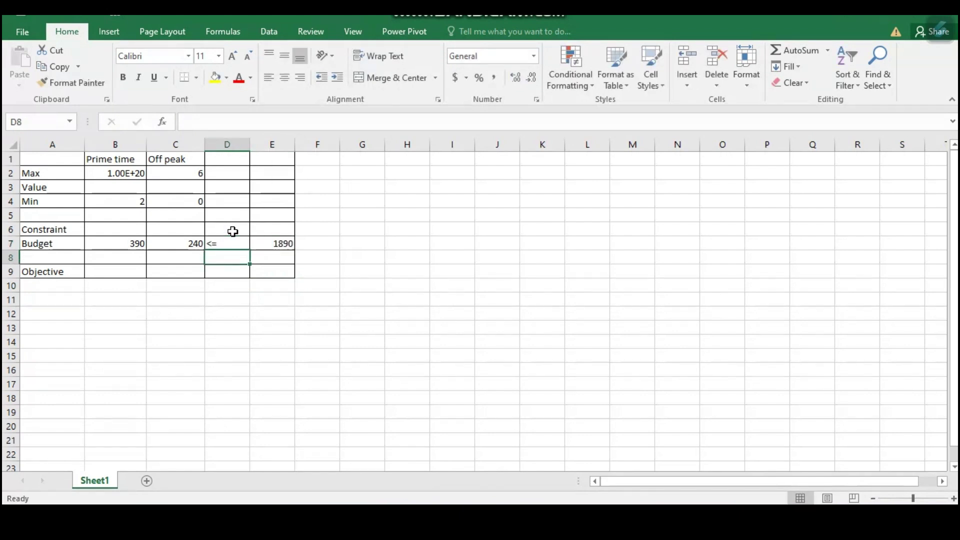
Consult the objective function in the Word document, and enter the Excel Objective coefficients 8200 in B9 and 5100 in C9
{"action": "left_click", "coordinate": [131, 270]}
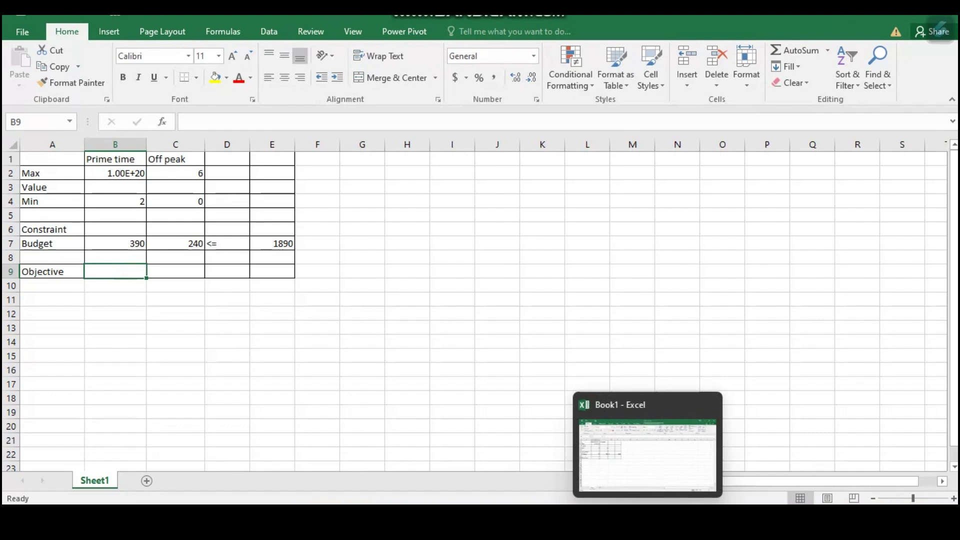
{"action": "left_click", "coordinate": [615, 519]}
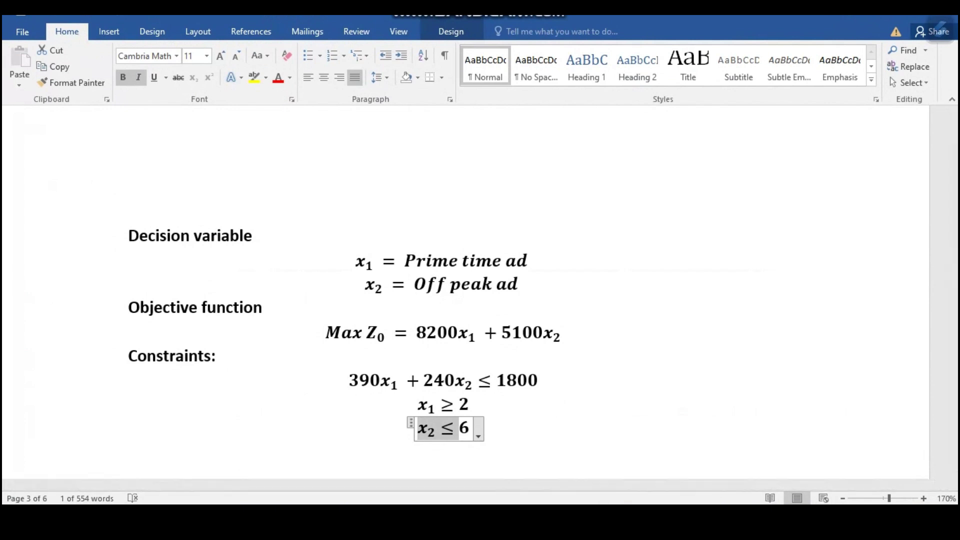
{"action": "key", "text": "alt+Tab"}
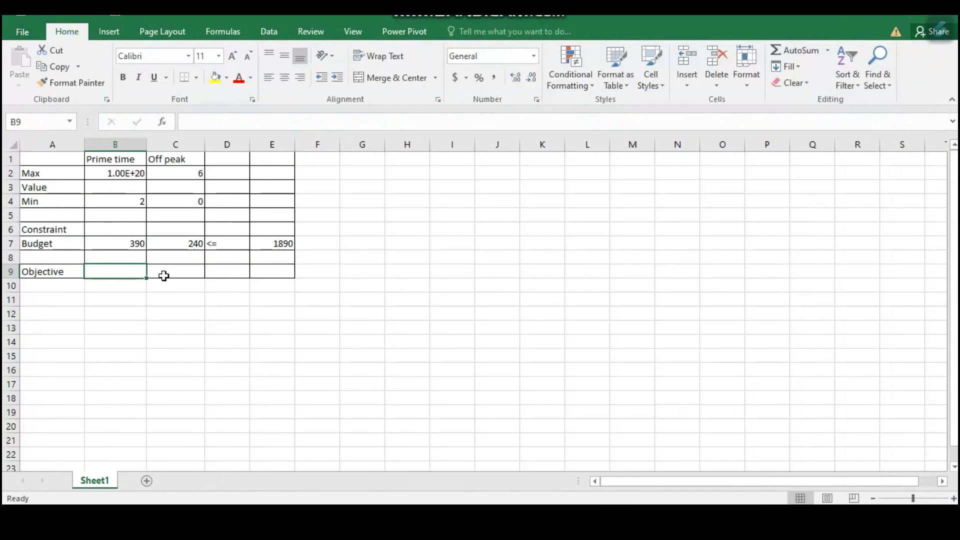
{"action": "type", "text": "8200"}
{"action": "key", "text": "Tab"}
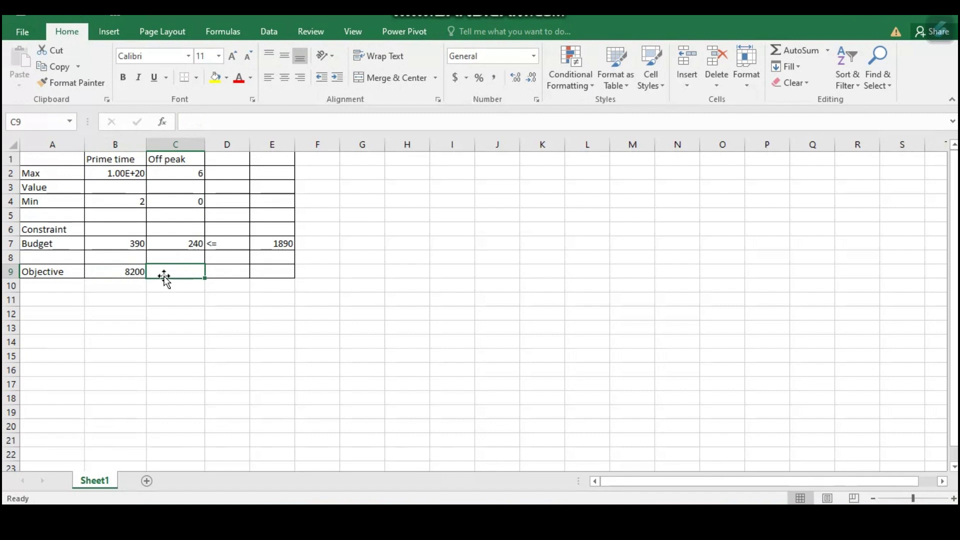
{"action": "type", "text": "5100"}
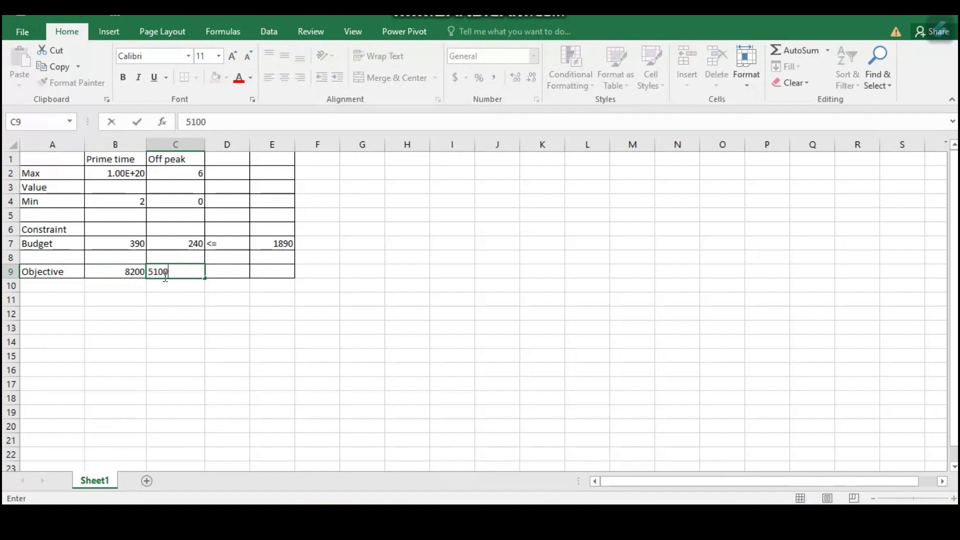
{"action": "key", "text": "Tab"}
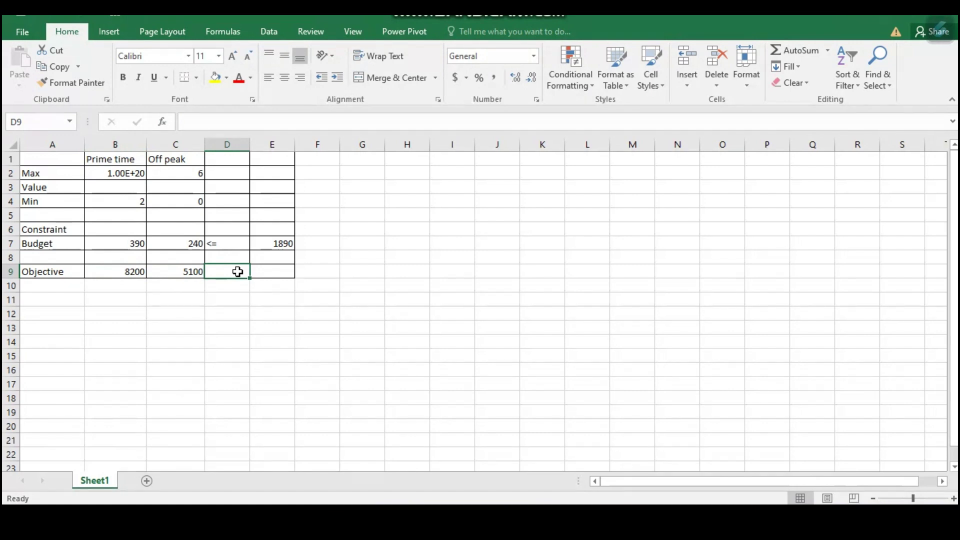
Insert a blank column before the <= column, shifting the budget operator and limit to columns E and F
{"action": "left_click", "coordinate": [238, 145]}
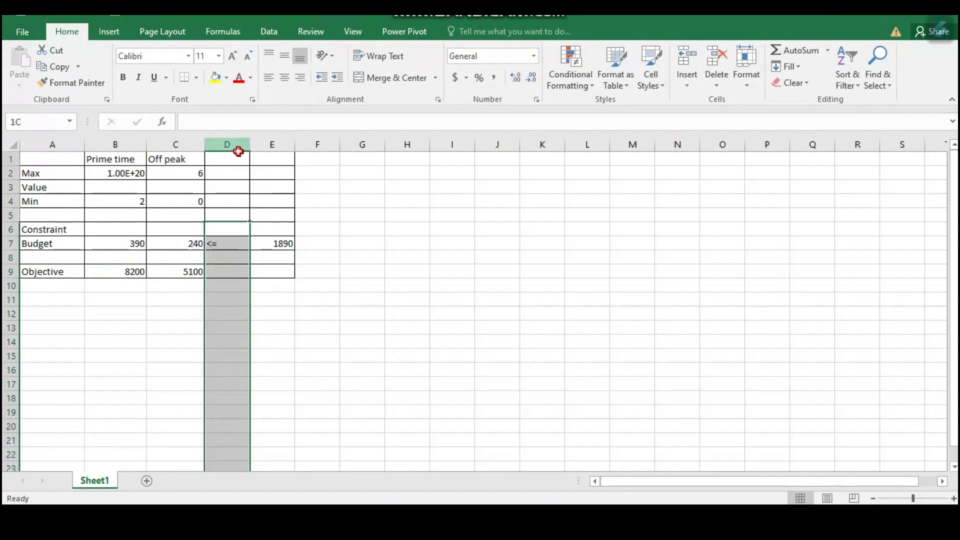
{"action": "right_click", "coordinate": [241, 146]}
{"action": "left_click", "coordinate": [299, 254]}
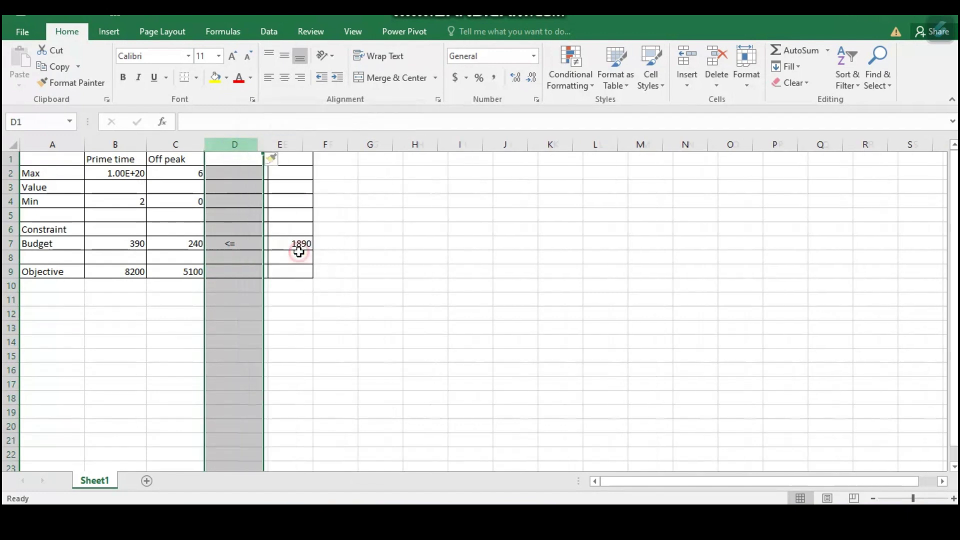
Enter =SUMPRODUCT(B3:C3,B9:C9) in D9 to compute the Objective from the Value row and objective coefficients
{"action": "left_click", "coordinate": [247, 271]}
{"action": "type", "text": "=sum"}
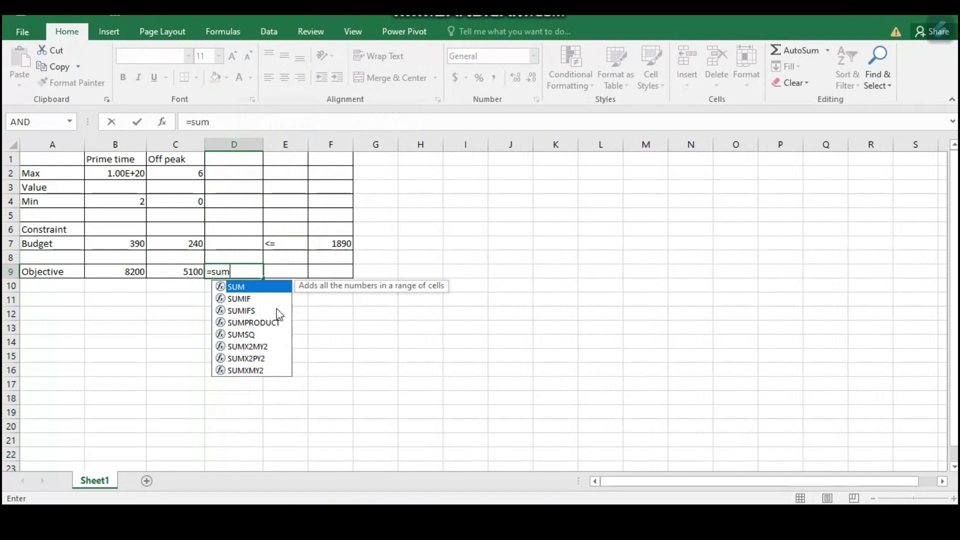
{"action": "double_click", "coordinate": [270, 322]}
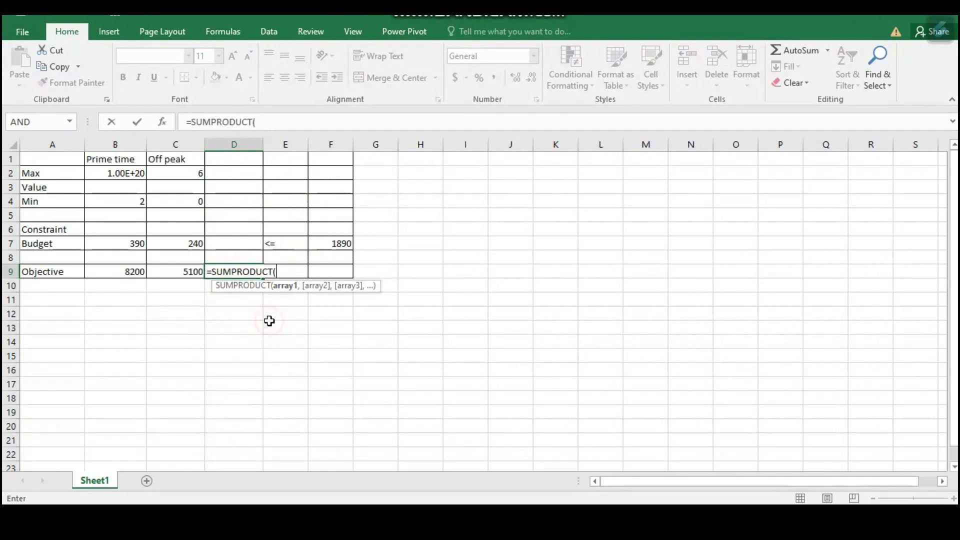
{"action": "left_click", "coordinate": [114, 187]}
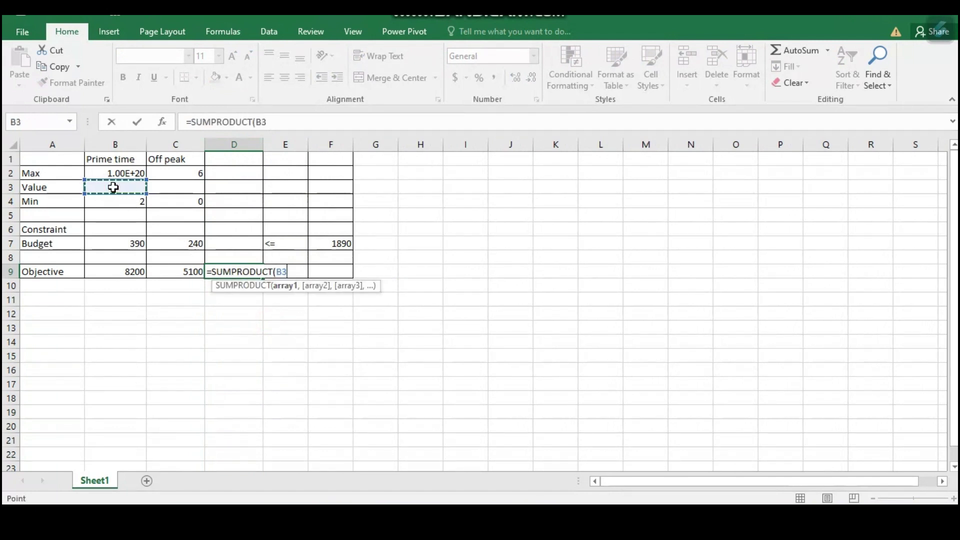
{"action": "left_click_drag", "start_coordinate": [145, 187], "coordinate": [161, 186]}
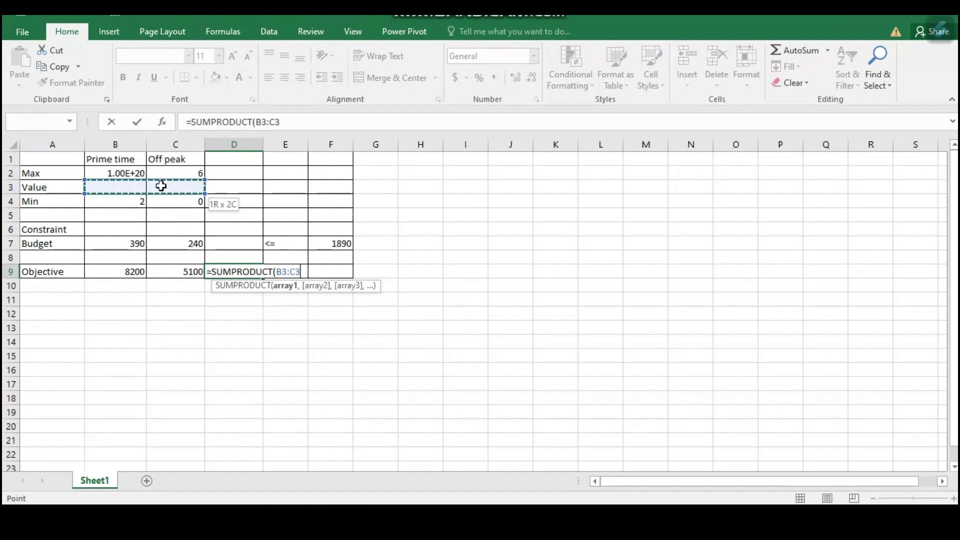
{"action": "left_click_drag", "start_coordinate": [161, 186], "coordinate": [161, 186]}
{"action": "type", "text": ","}
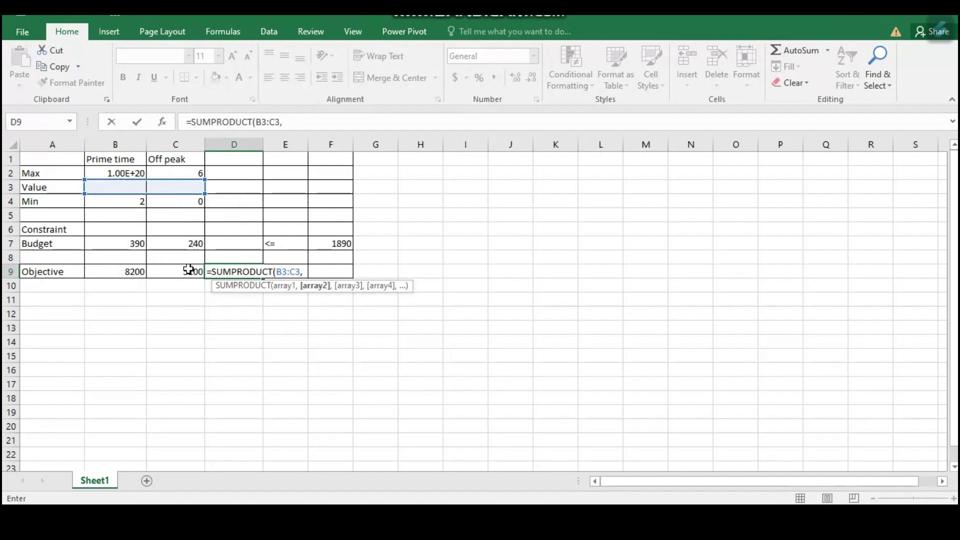
{"action": "left_click", "coordinate": [117, 270]}
{"action": "left_click_drag", "start_coordinate": [117, 270], "coordinate": [176, 270]}
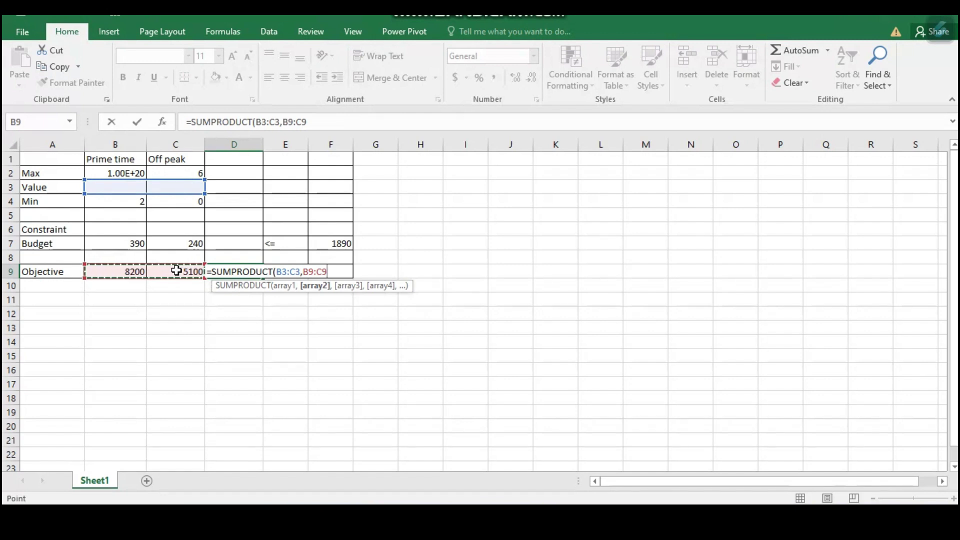
{"action": "type", "text": ")"}
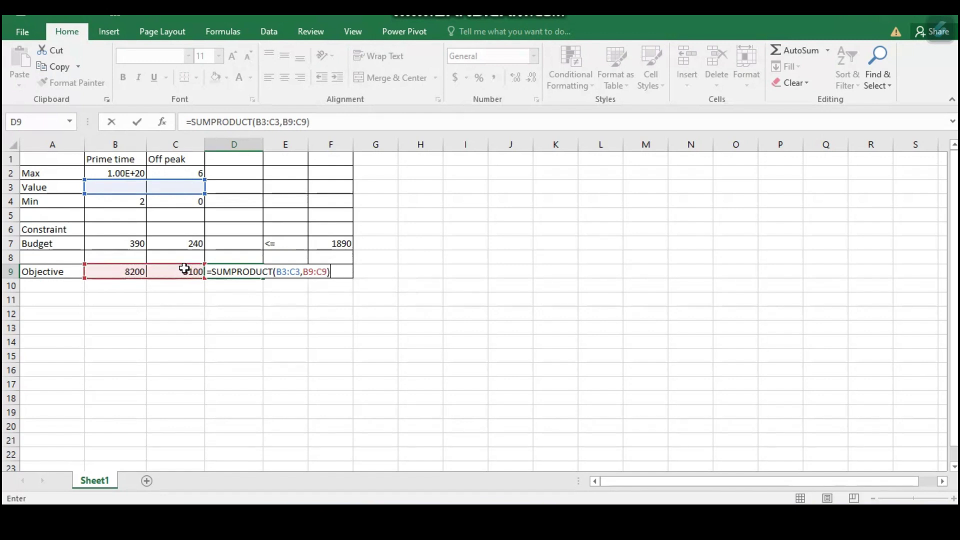
{"action": "key", "text": "Return"}
{"action": "left_click", "coordinate": [247, 273]}
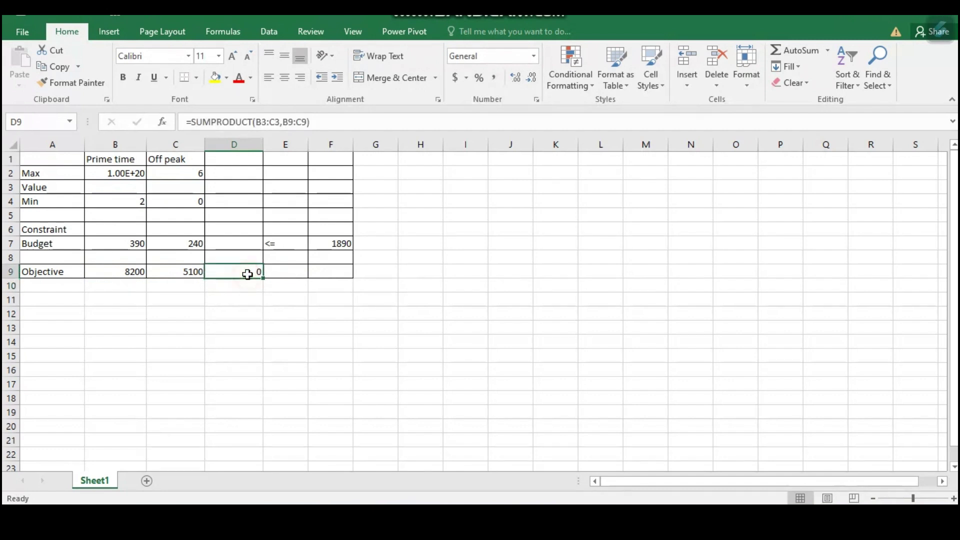
Enter =SUMPRODUCT(B3:C3,B7:C7) in D7 to compute the Budget total from the Value row and budget coefficients
{"action": "left_click_drag", "start_coordinate": [107, 190], "coordinate": [166, 185]}
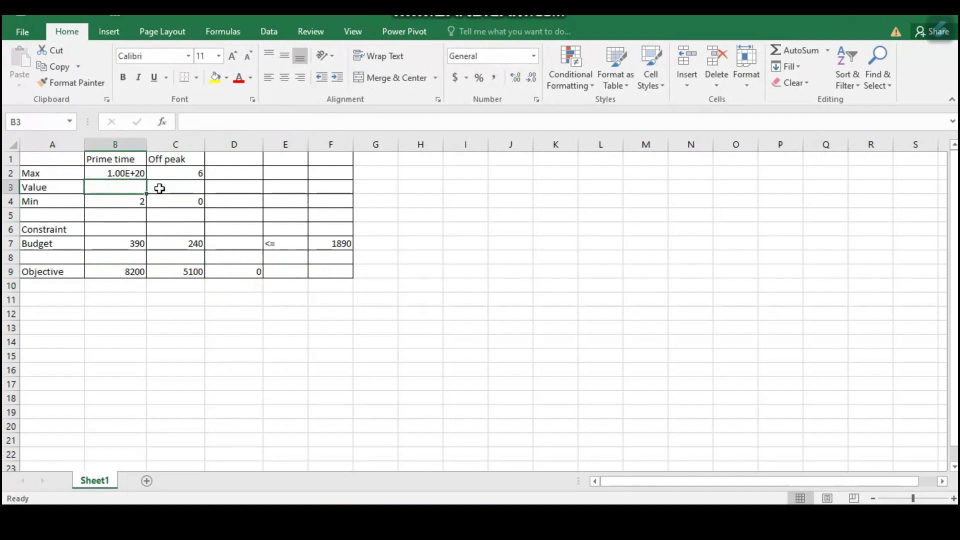
{"action": "left_click", "coordinate": [170, 185]}
{"action": "left_click", "coordinate": [234, 247]}
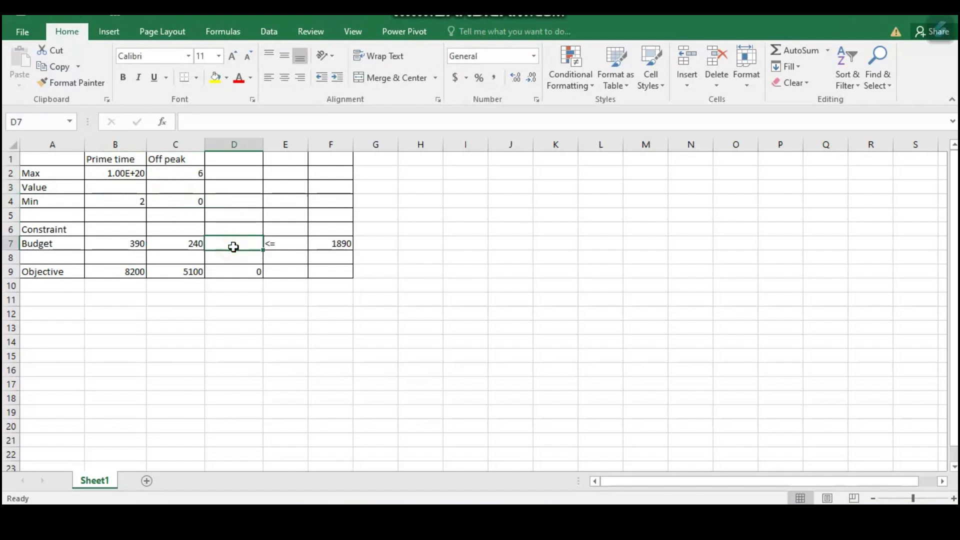
{"action": "type", "text": "=sum"}
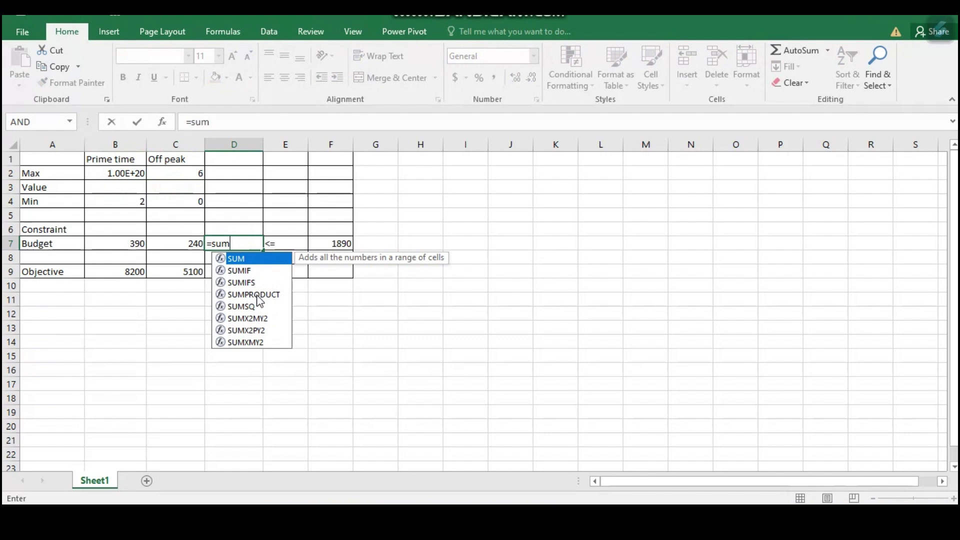
{"action": "double_click", "coordinate": [253, 295]}
{"action": "left_click_drag", "start_coordinate": [123, 187], "coordinate": [170, 187]}
{"action": "type", "text": ","}
{"action": "left_click_drag", "start_coordinate": [120, 243], "coordinate": [182, 242]}
{"action": "type", "text": ")"}
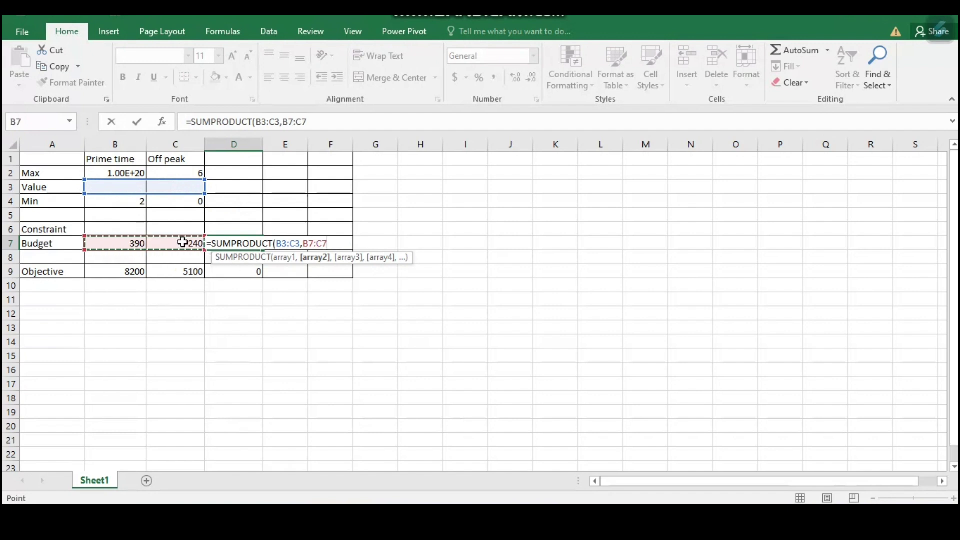
{"action": "key", "text": "Return"}
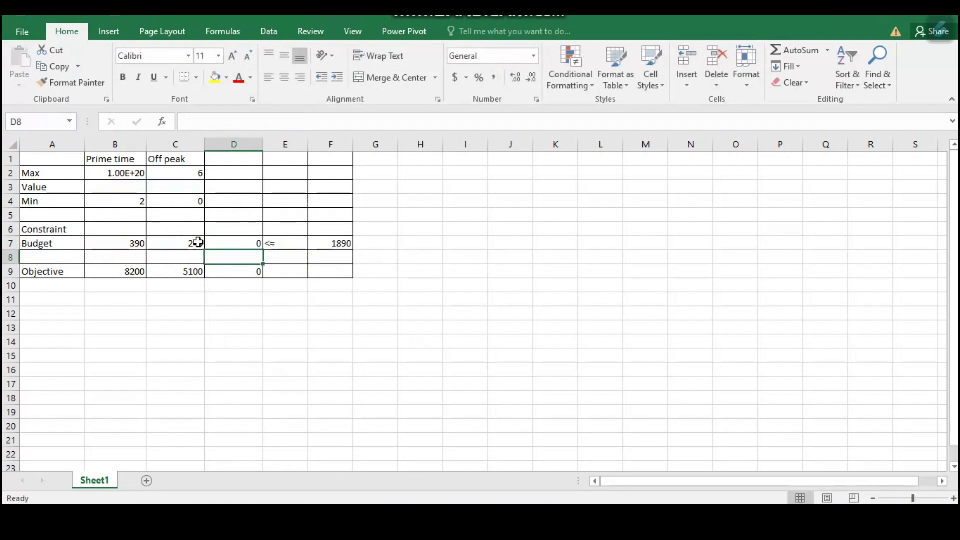
Highlight the Objective formula cell D9 with a yellow fill, and review the formulas in D9 and D7
{"action": "left_click", "coordinate": [329, 422]}
{"action": "left_click", "coordinate": [227, 289]}
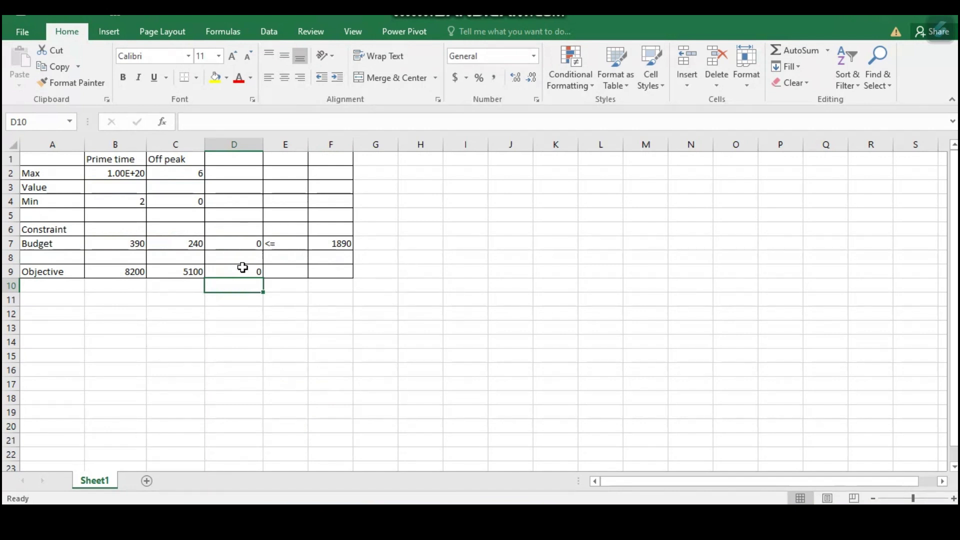
{"action": "left_click", "coordinate": [243, 271]}
{"action": "left_click", "coordinate": [217, 82]}
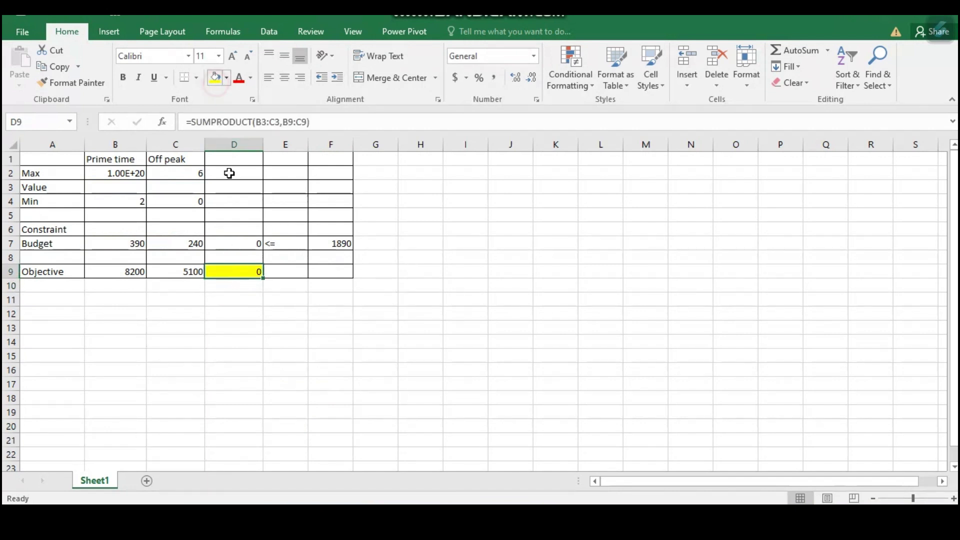
{"action": "left_click", "coordinate": [236, 295]}
{"action": "left_click", "coordinate": [238, 271]}
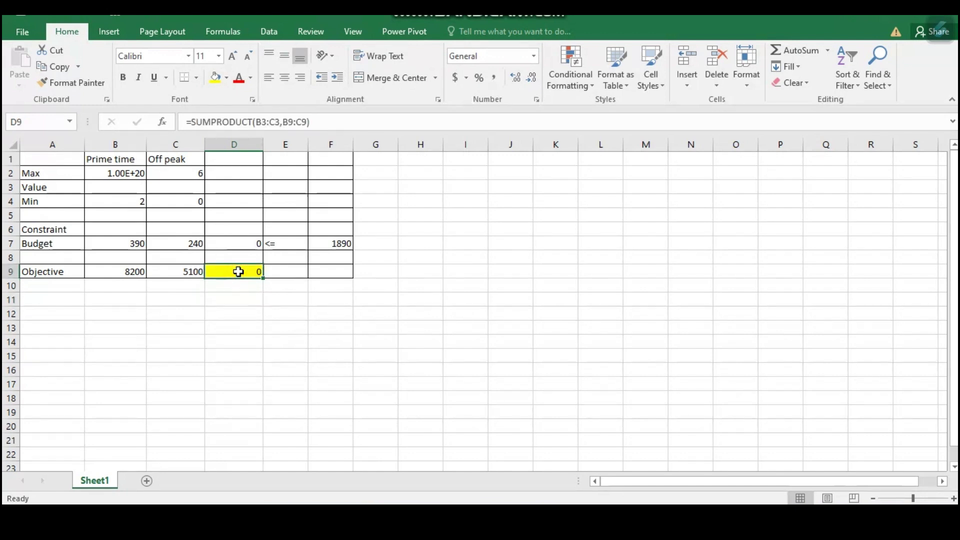
{"action": "left_click", "coordinate": [232, 243]}
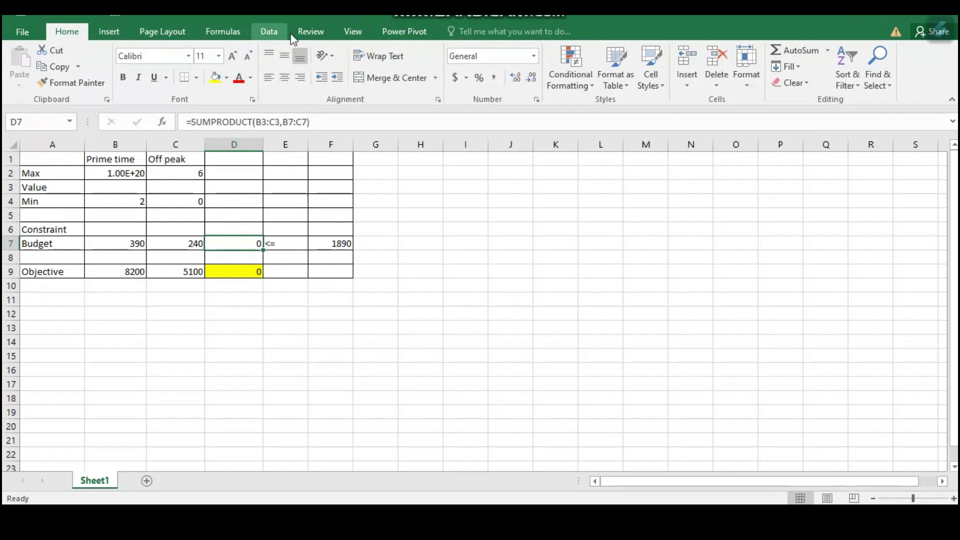
Open Solver, dismiss the objective cell warning, and clear the existing objective and changing variable cells
{"action": "left_click", "coordinate": [270, 32]}
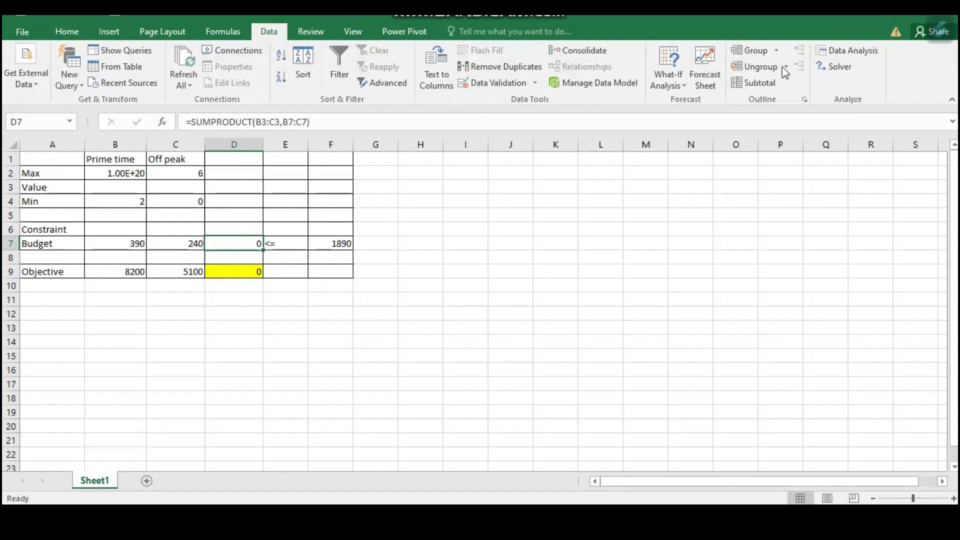
{"action": "left_click", "coordinate": [841, 69]}
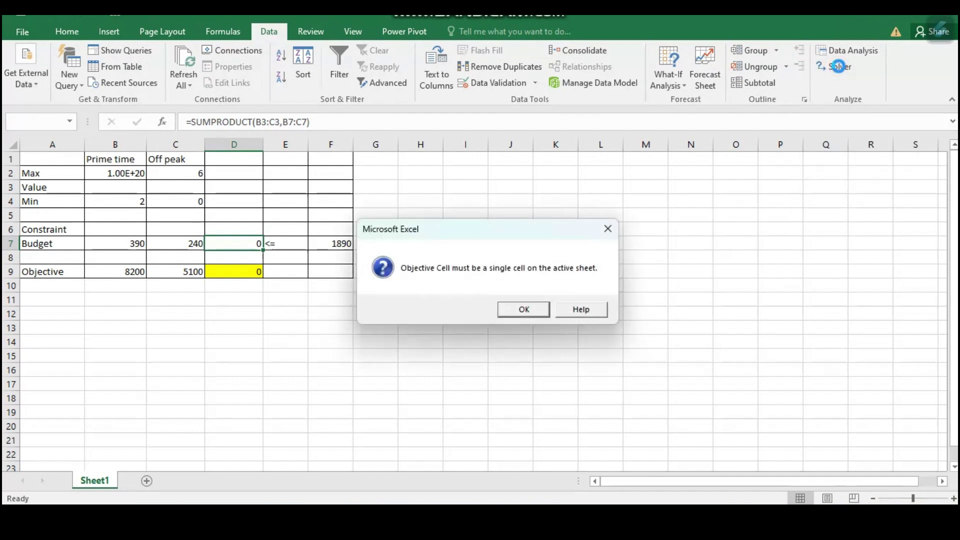
{"action": "left_click", "coordinate": [539, 311]}
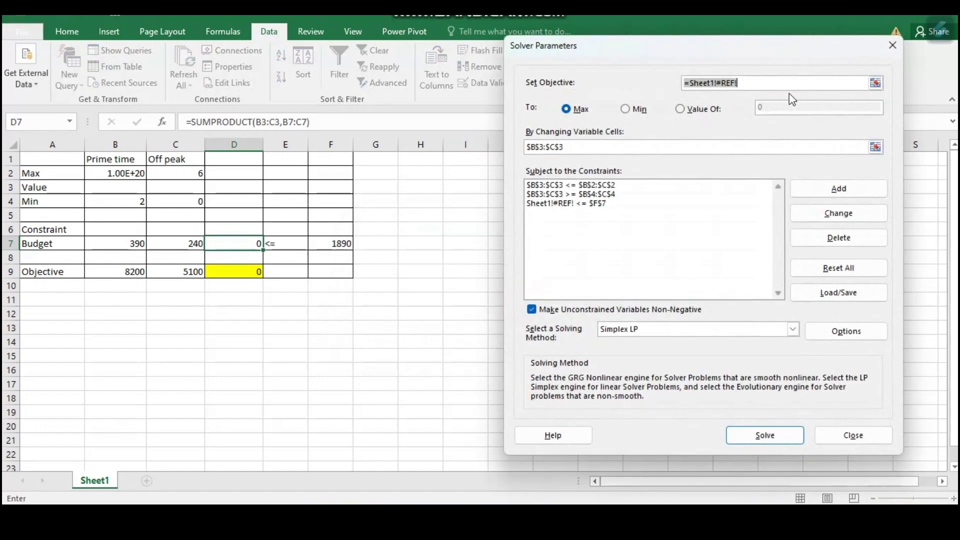
{"action": "key", "text": "BackSpace"}
{"action": "double_click", "coordinate": [585, 149]}
{"action": "key", "text": "BackSpace"}
Delete all three old constraints from the Solver parameters
{"action": "left_click", "coordinate": [571, 222]}
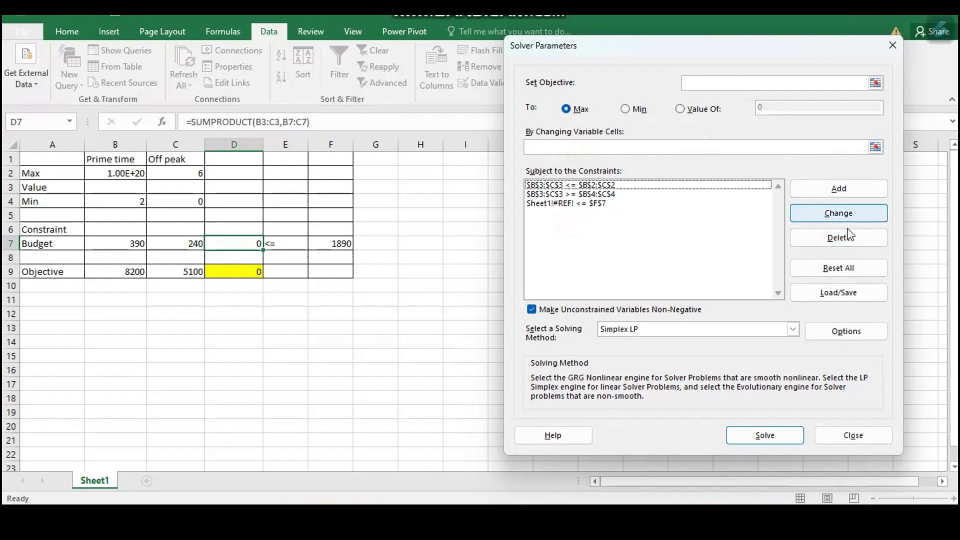
{"action": "left_click", "coordinate": [619, 194]}
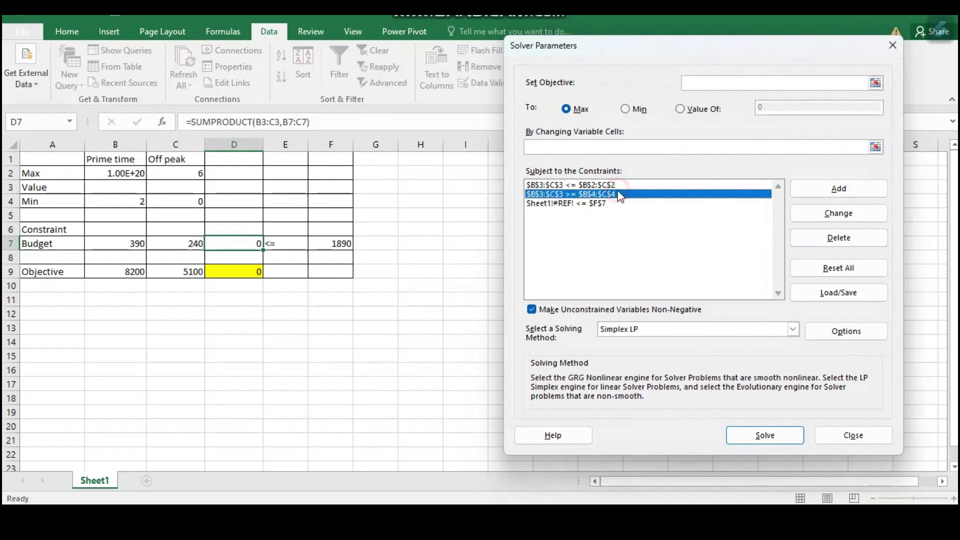
{"action": "left_click", "coordinate": [830, 238]}
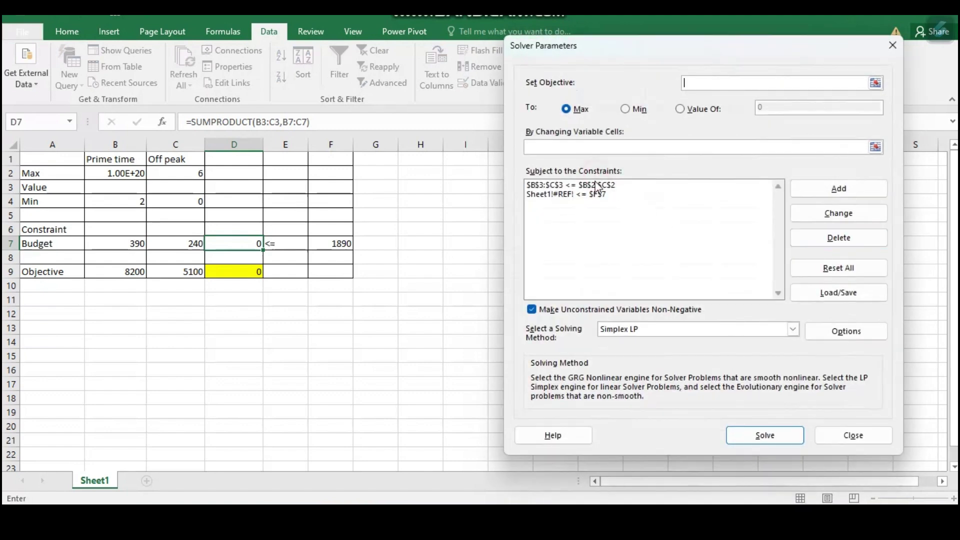
{"action": "left_click", "coordinate": [595, 185]}
{"action": "left_click", "coordinate": [838, 238]}
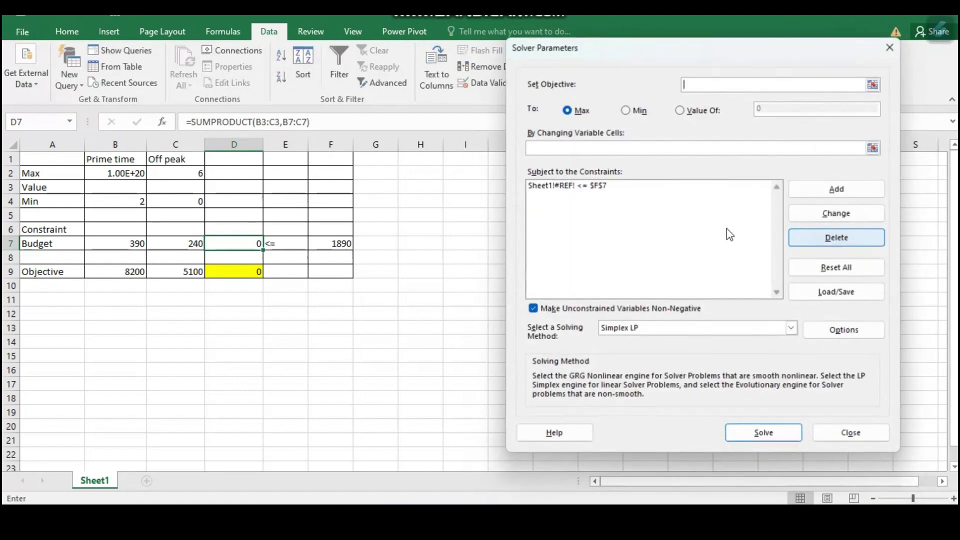
{"action": "left_click", "coordinate": [595, 186]}
{"action": "left_click", "coordinate": [836, 237]}
{"action": "left_click", "coordinate": [627, 249]}
Set the Solver objective to cell D9 with the Max goal, using B3:C3 as the changing variable cells
{"action": "left_click", "coordinate": [704, 82]}
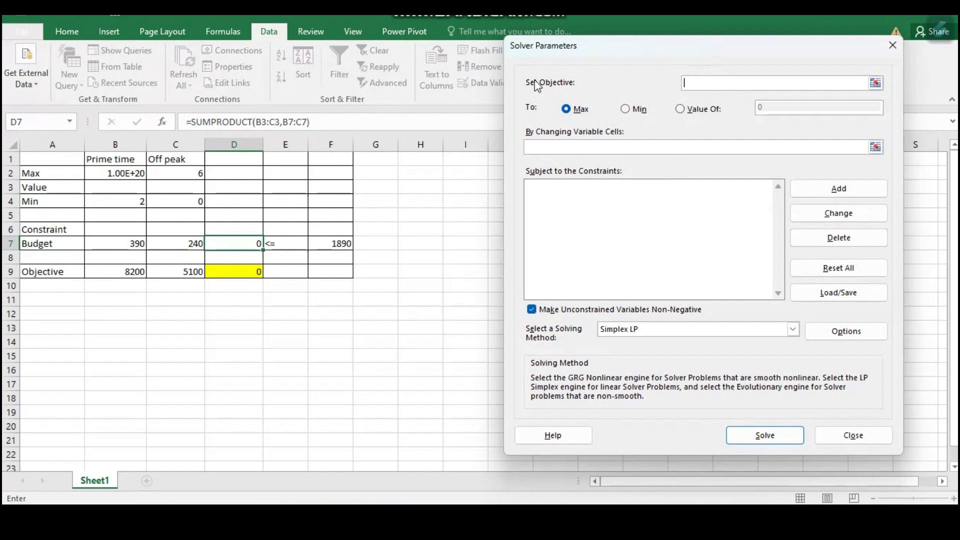
{"action": "left_click", "coordinate": [236, 273]}
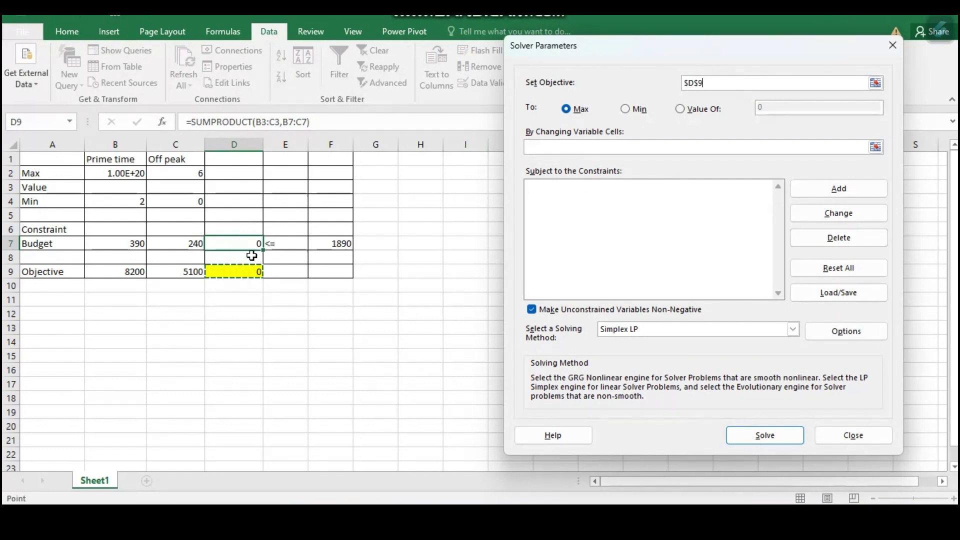
{"action": "left_click", "coordinate": [571, 109]}
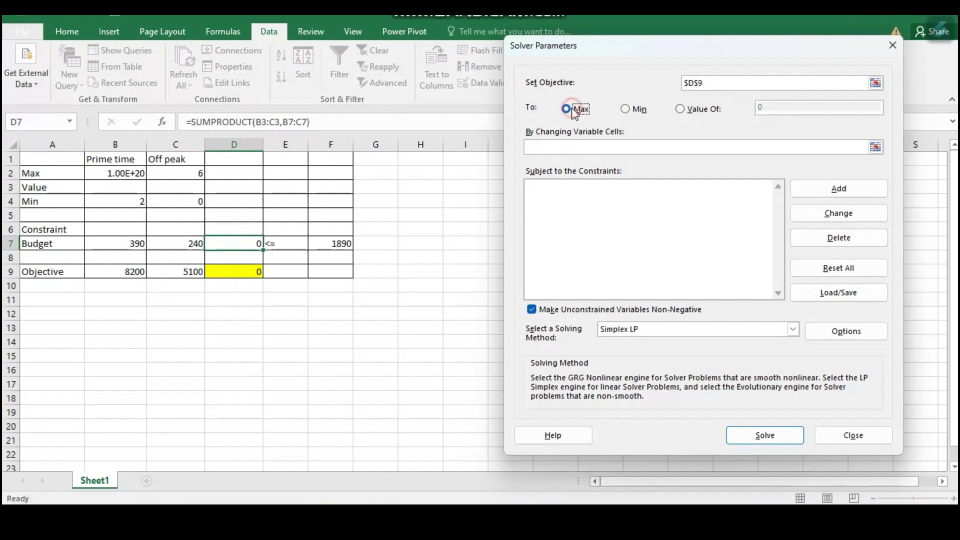
{"action": "left_click", "coordinate": [566, 148]}
{"action": "left_click", "coordinate": [125, 184]}
{"action": "left_click_drag", "start_coordinate": [125, 185], "coordinate": [168, 188]}
{"action": "left_click", "coordinate": [641, 227]}
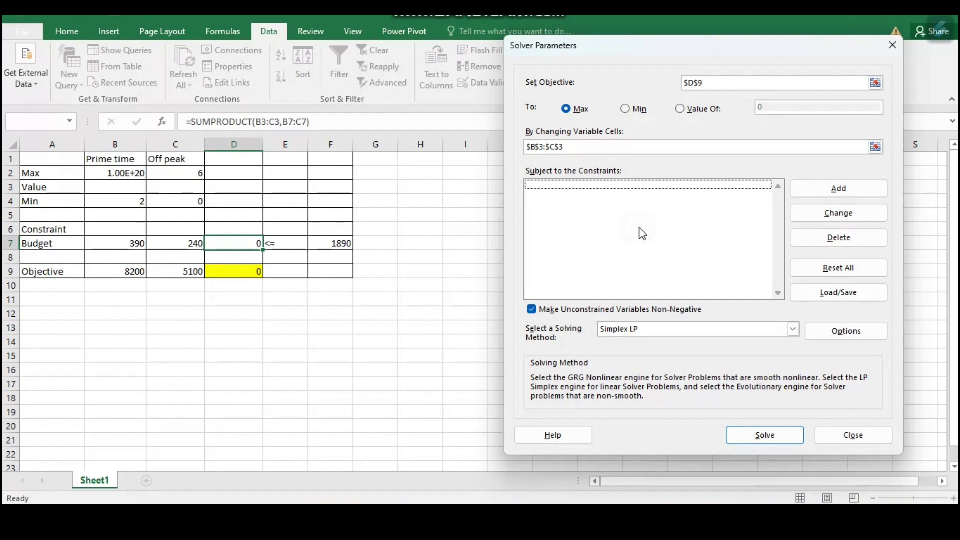
Add the budget constraint D7 <= F7 to Solver
{"action": "left_click", "coordinate": [815, 193]}
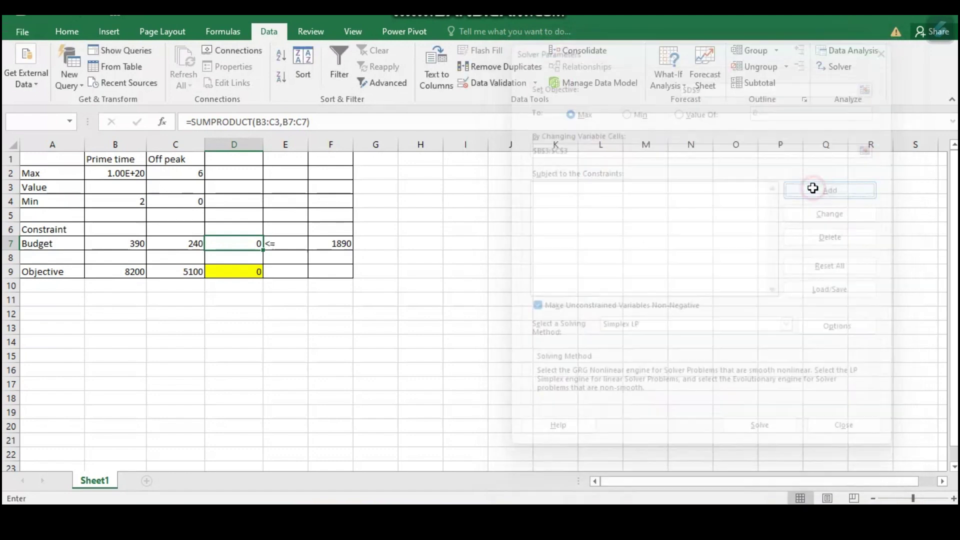
{"action": "left_click", "coordinate": [241, 244]}
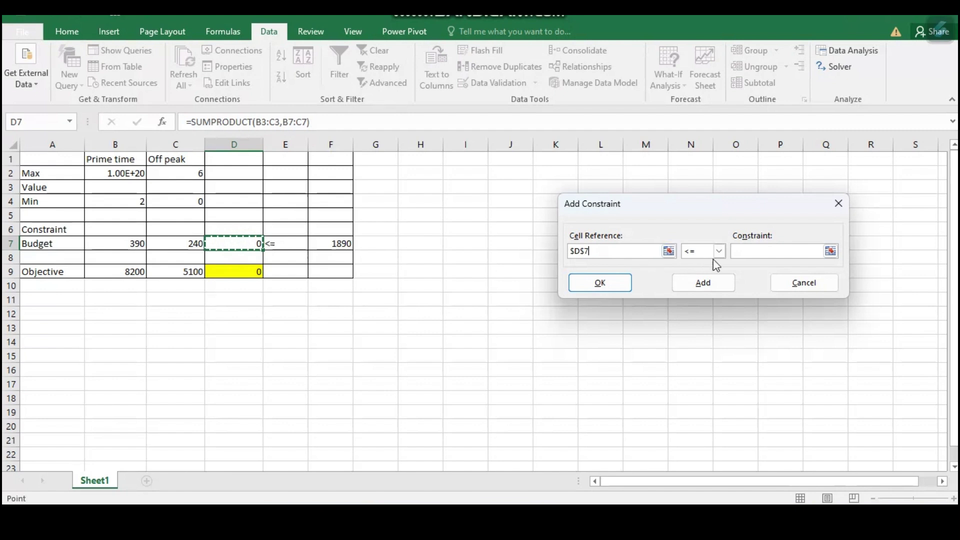
{"action": "left_click", "coordinate": [782, 251]}
{"action": "left_click", "coordinate": [346, 243]}
{"action": "left_click", "coordinate": [690, 281]}
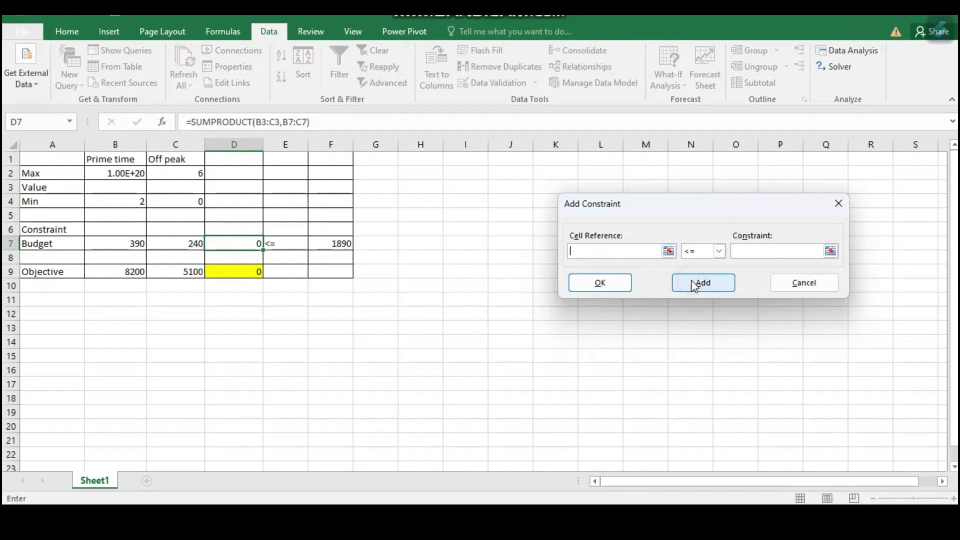
Add the upper-limit constraint B3:C3 <= B2:C2 to Solver
{"action": "left_click_drag", "start_coordinate": [123, 187], "coordinate": [172, 185]}
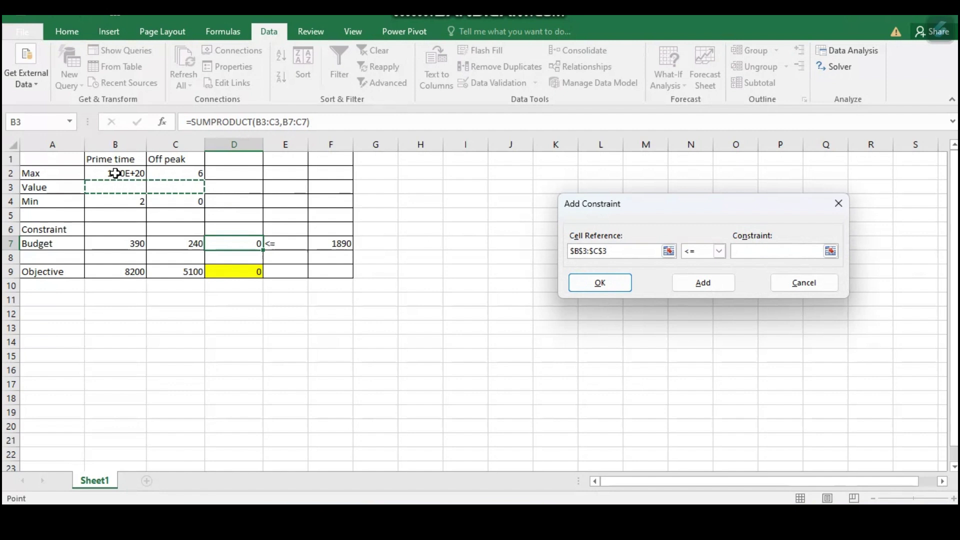
{"action": "left_click", "coordinate": [774, 254]}
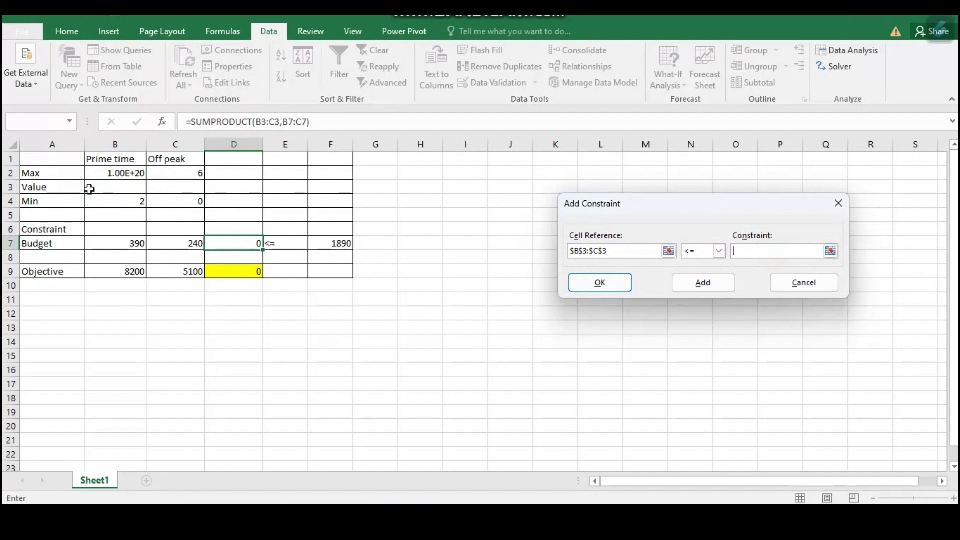
{"action": "left_click", "coordinate": [110, 174]}
{"action": "left_click_drag", "start_coordinate": [110, 174], "coordinate": [172, 166]}
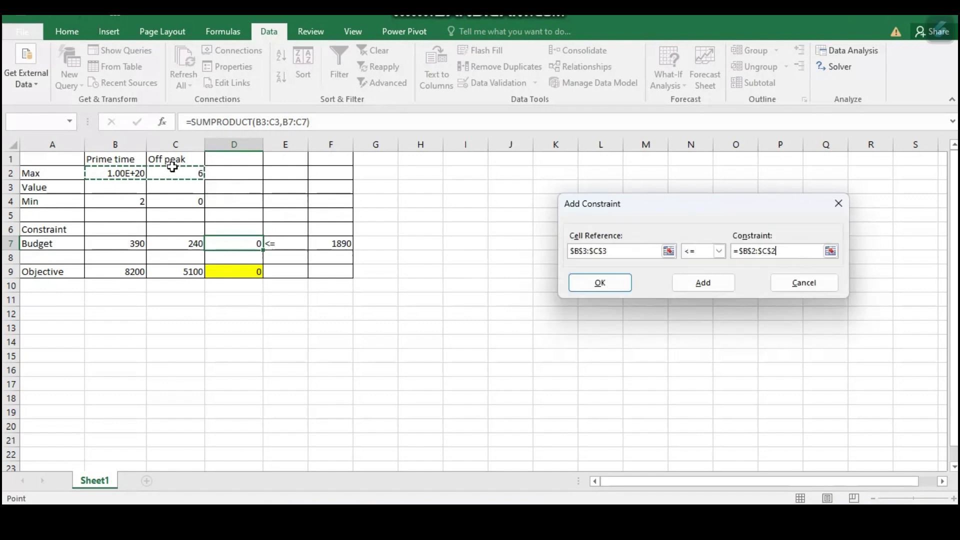
{"action": "left_click", "coordinate": [702, 284]}
Add the lower-limit constraint B3:C3 >= B4:C4 and return to the Solver parameters
{"action": "left_click", "coordinate": [118, 188]}
{"action": "left_click_drag", "start_coordinate": [118, 189], "coordinate": [173, 187]}
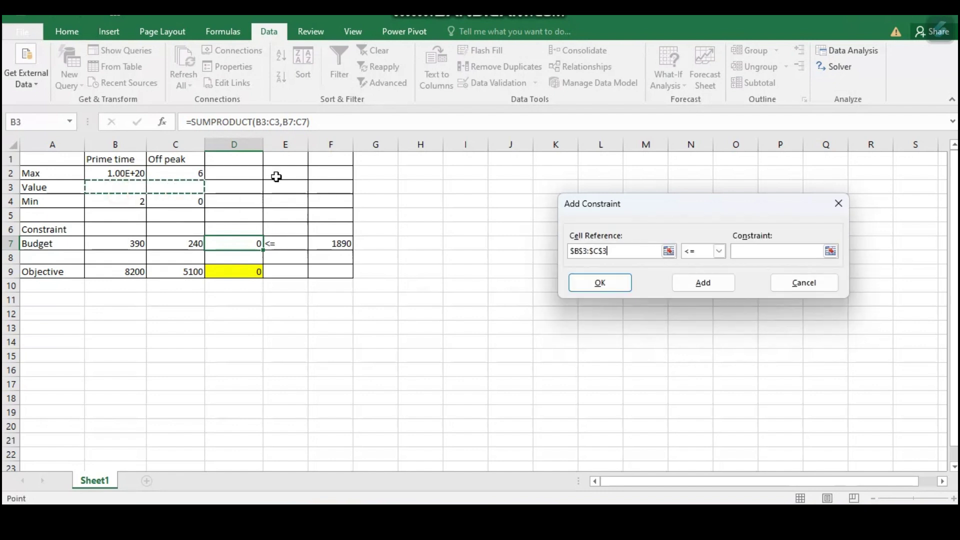
{"action": "left_click", "coordinate": [721, 256]}
{"action": "left_click", "coordinate": [695, 279]}
{"action": "left_click_drag", "start_coordinate": [133, 202], "coordinate": [178, 205]}
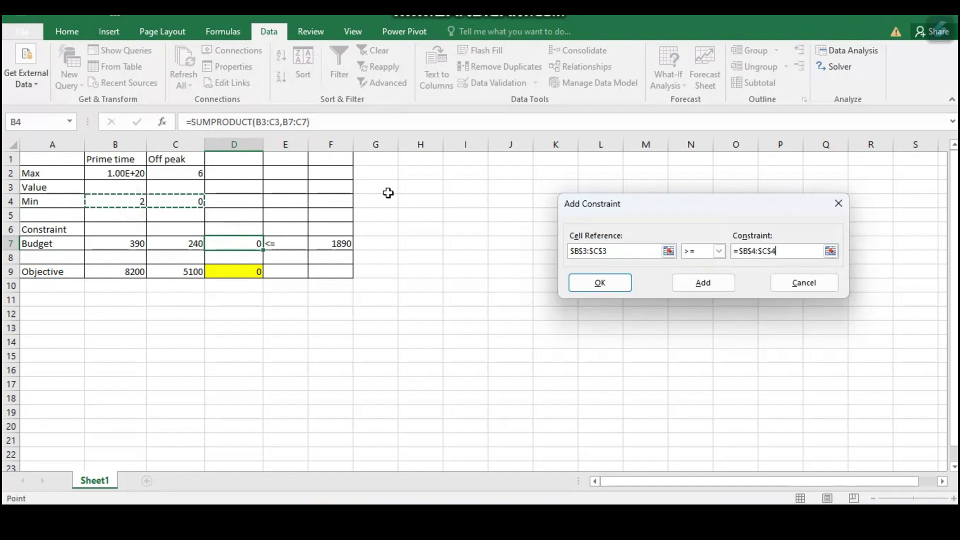
{"action": "left_click", "coordinate": [710, 284]}
{"action": "left_click", "coordinate": [803, 283]}
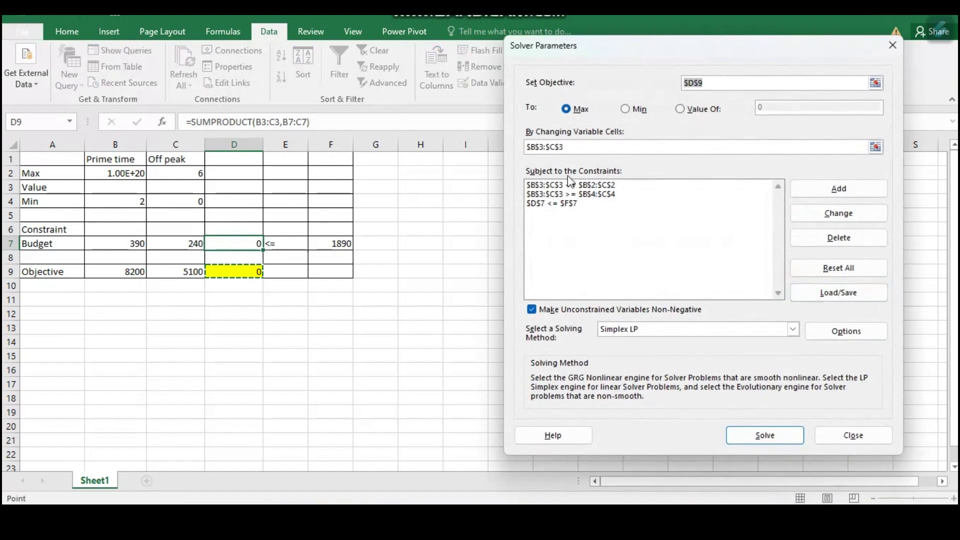
Solve the model, keep the Solver solution, and return to the Solver parameters dialog
{"action": "left_click", "coordinate": [777, 433]}
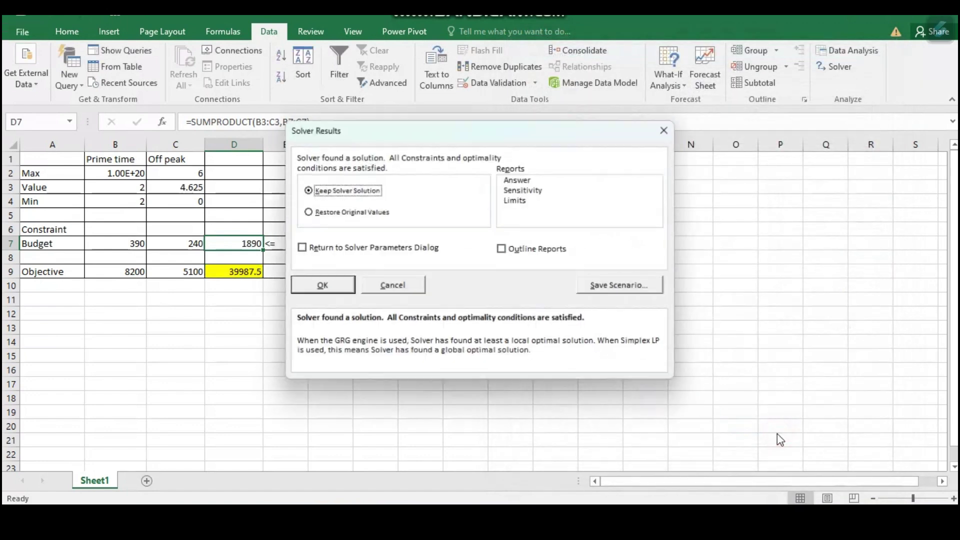
{"action": "left_click_drag", "start_coordinate": [454, 125], "coordinate": [631, 110]}
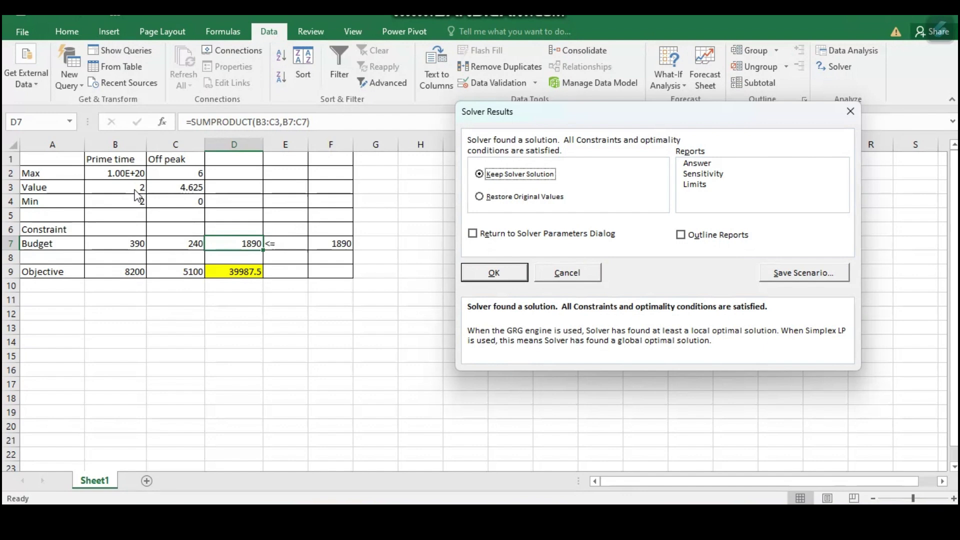
{"action": "left_click", "coordinate": [473, 236]}
{"action": "left_click", "coordinate": [494, 272]}
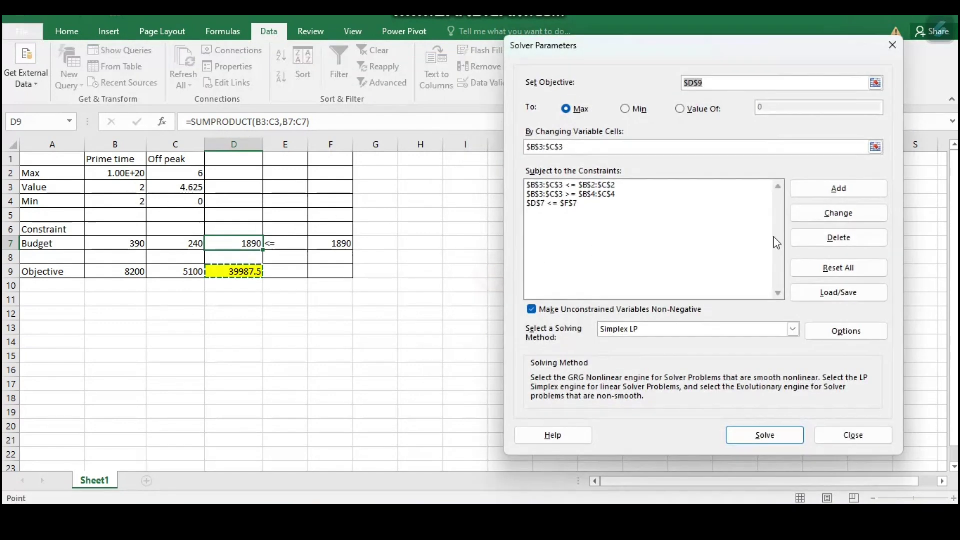
Add an integer constraint on the decision variable cells B3:C3 and return to the Solver parameters
{"action": "left_click", "coordinate": [837, 189]}
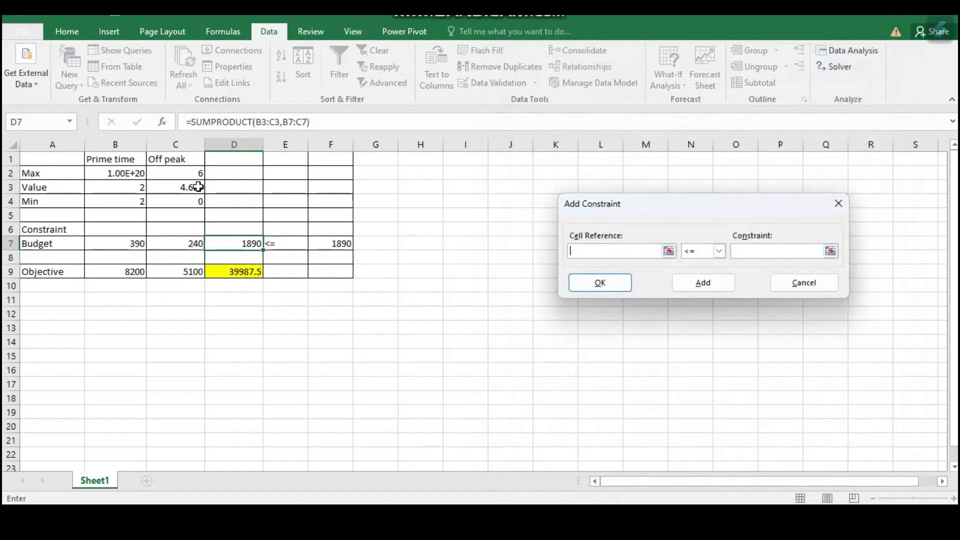
{"action": "left_click_drag", "start_coordinate": [111, 187], "coordinate": [168, 188]}
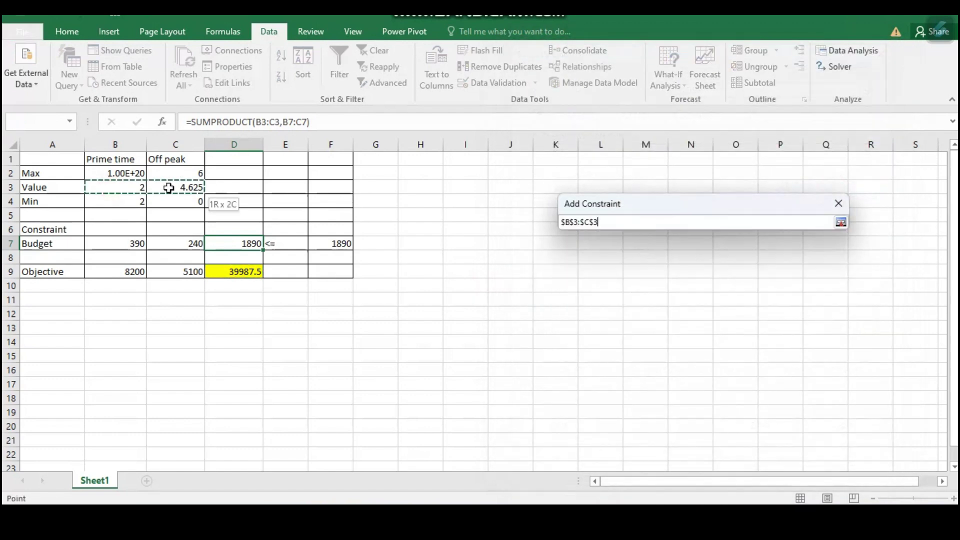
{"action": "left_click", "coordinate": [718, 250]}
{"action": "left_click", "coordinate": [700, 291]}
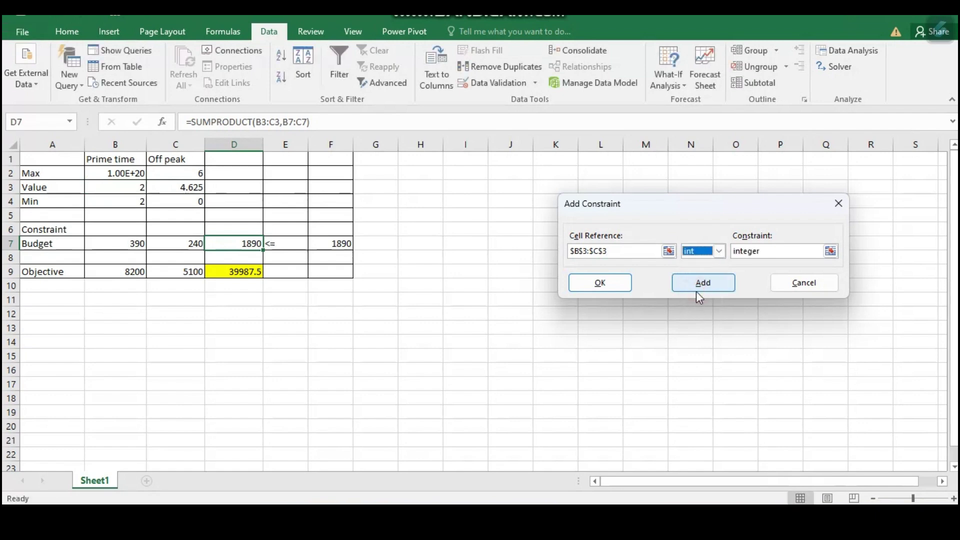
{"action": "left_click", "coordinate": [704, 283]}
{"action": "left_click", "coordinate": [804, 283]}
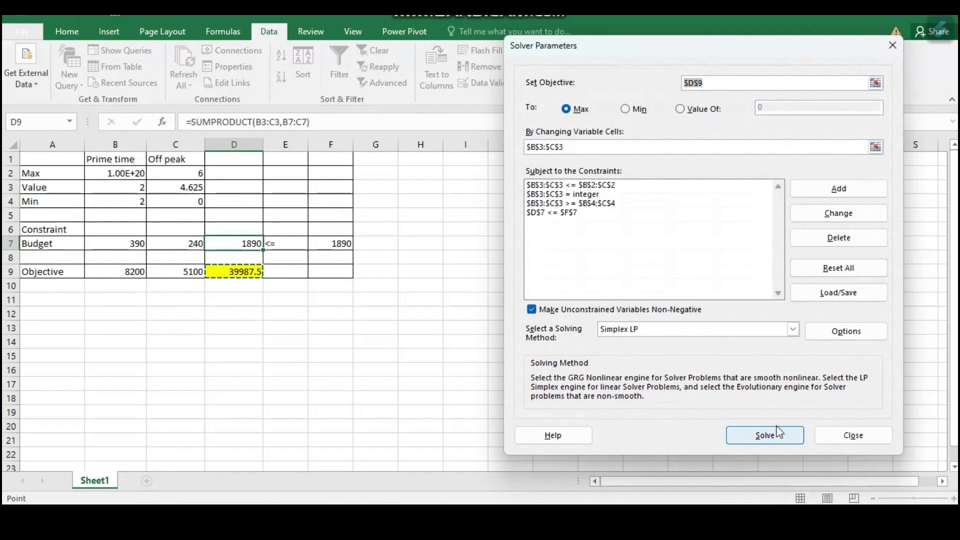
Solve the model with the integer constraint, keep the solution, and check the ad quantities and the budget used against its limit
{"action": "left_click", "coordinate": [766, 435]}
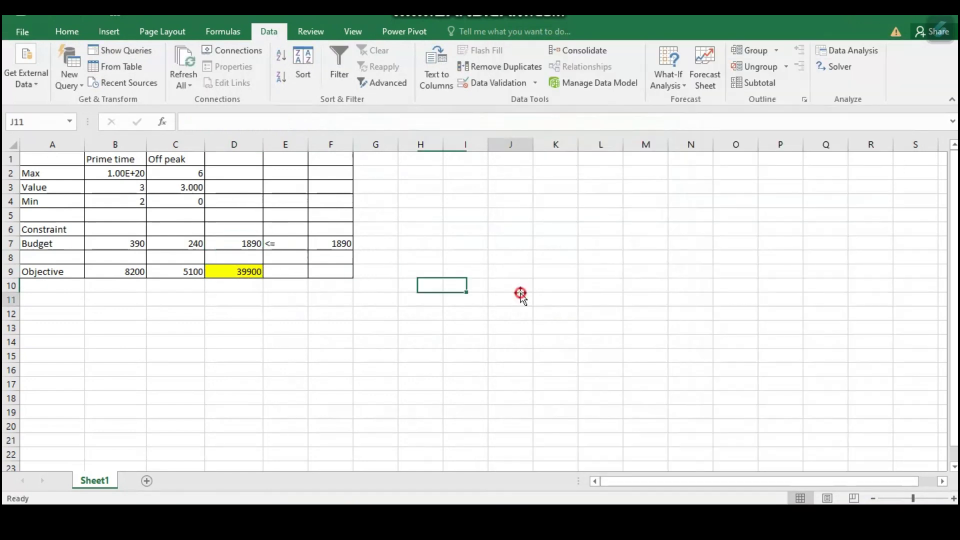
{"action": "left_click", "coordinate": [521, 294]}
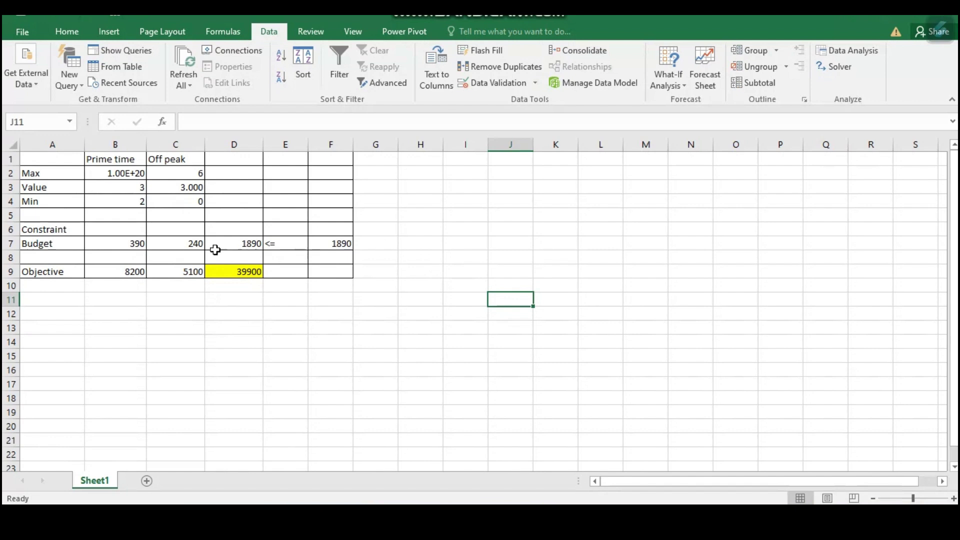
{"action": "left_click", "coordinate": [137, 192]}
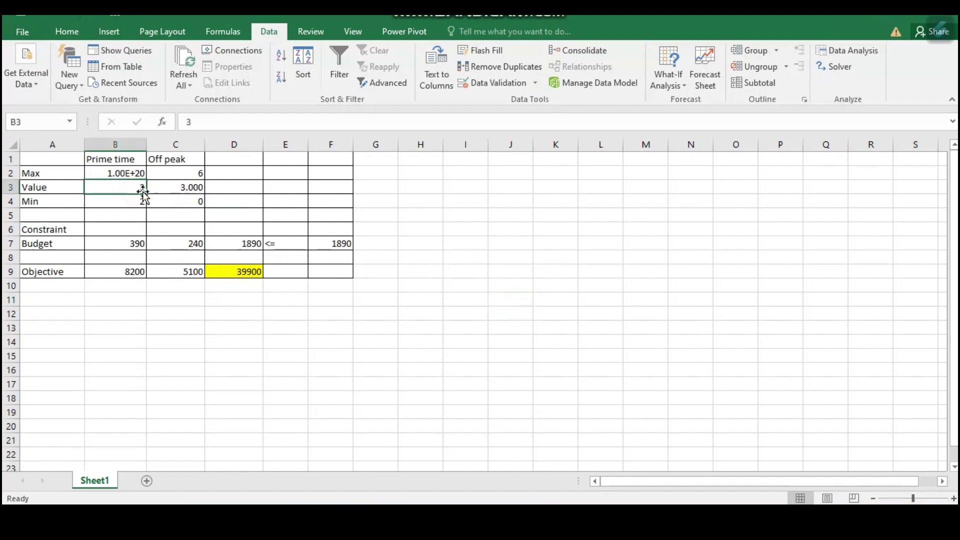
{"action": "left_click", "coordinate": [193, 188]}
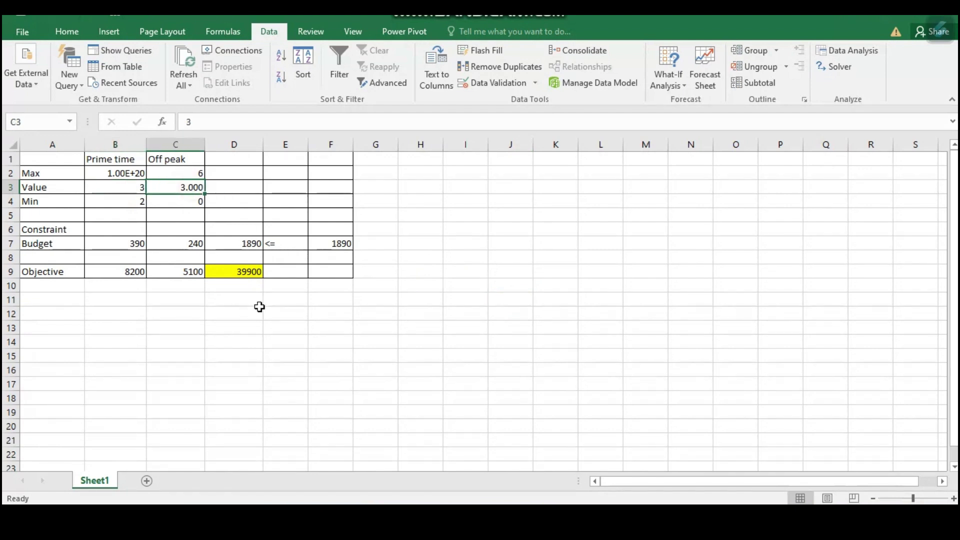
{"action": "left_click", "coordinate": [255, 243]}
{"action": "left_click", "coordinate": [336, 242]}
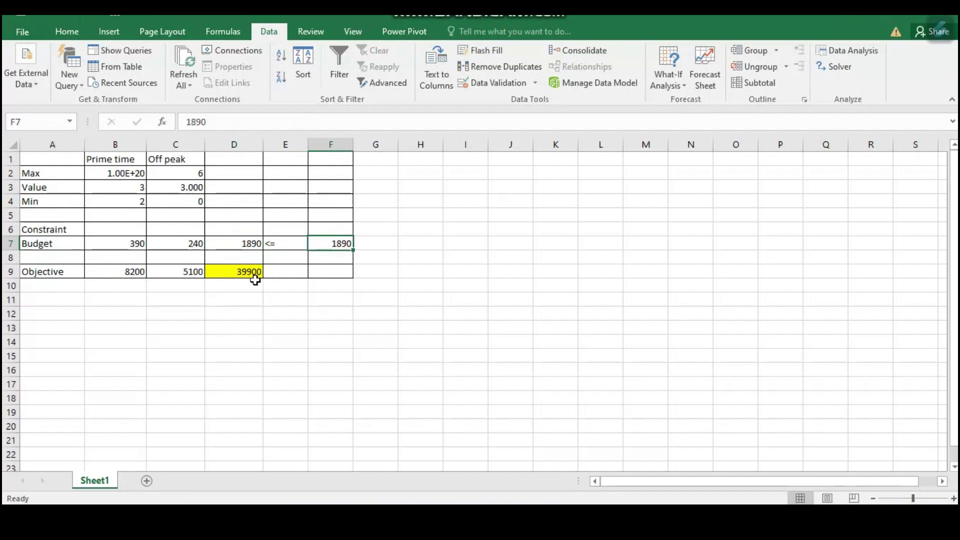